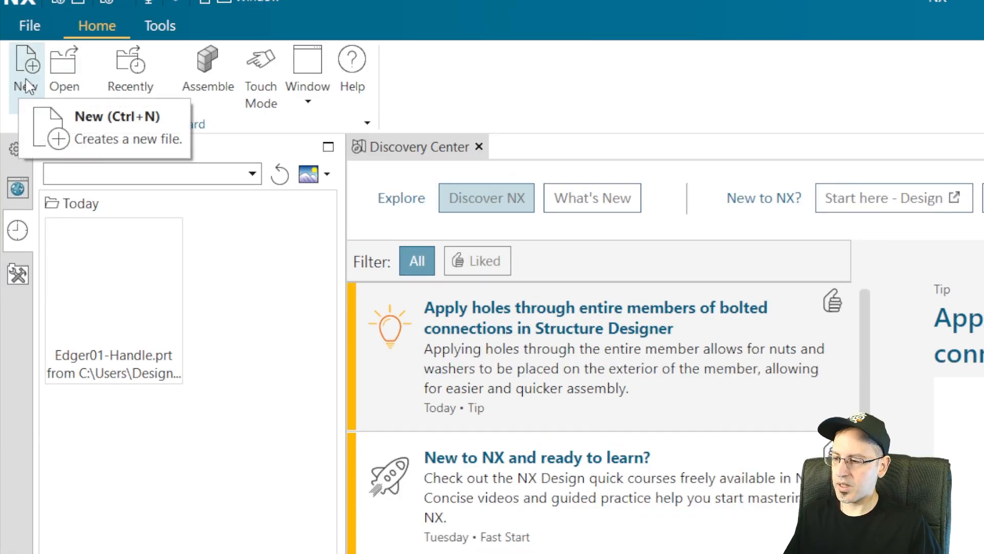
Step: Create a new millimetre part from the Model template, named Edger01-Handle.prt, in the wip folder inside Edger
{"action": "left_click", "coordinate": [26, 80]}
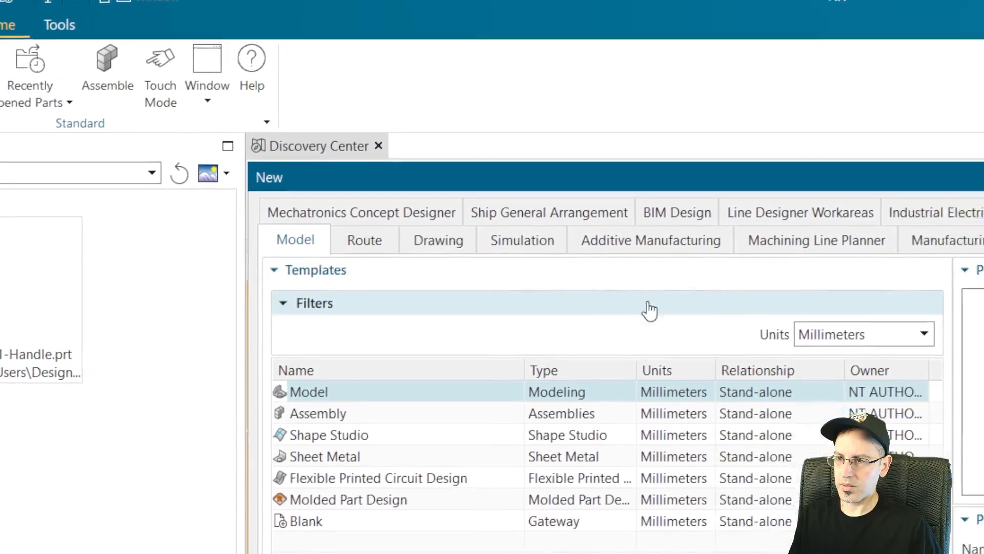
{"action": "left_click", "coordinate": [806, 342]}
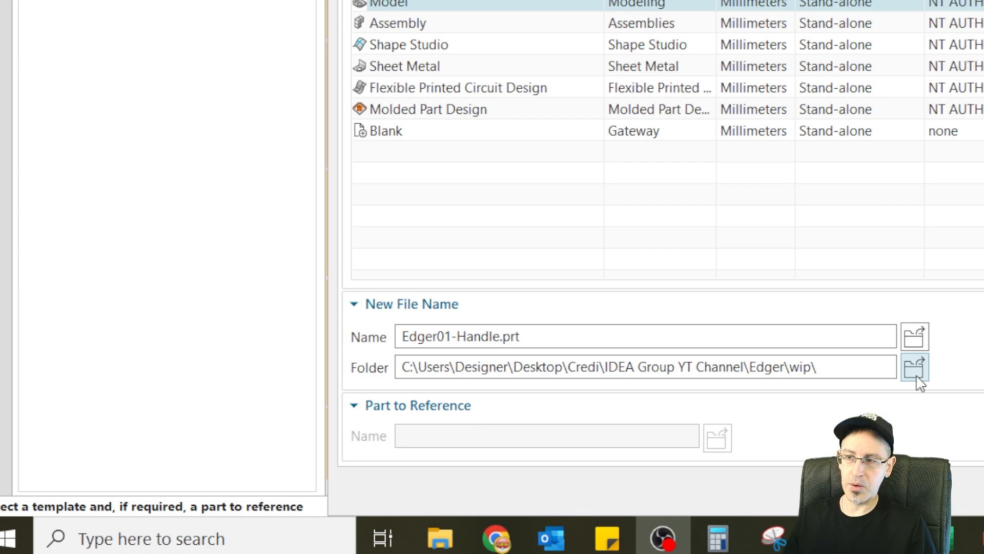
{"action": "left_click", "coordinate": [917, 377]}
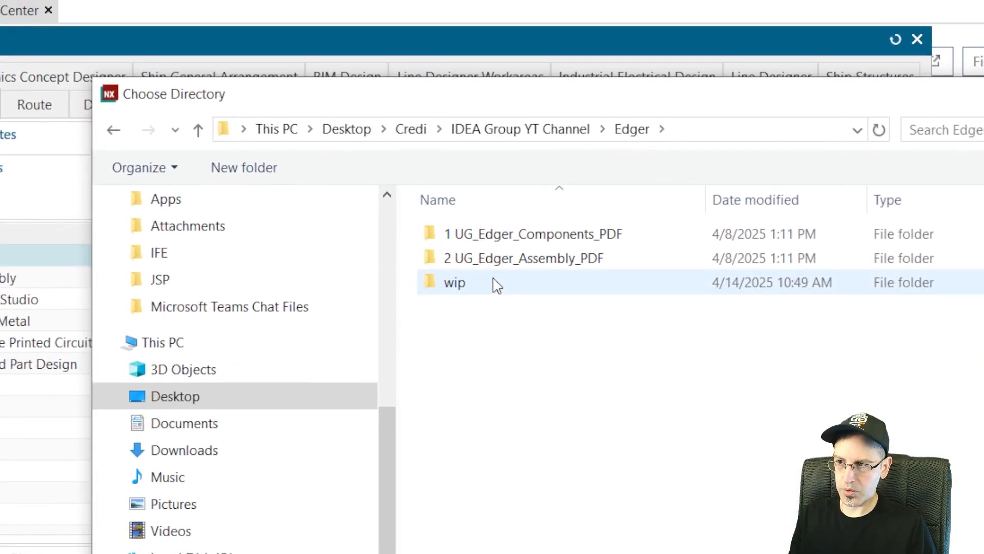
{"action": "left_click", "coordinate": [496, 286]}
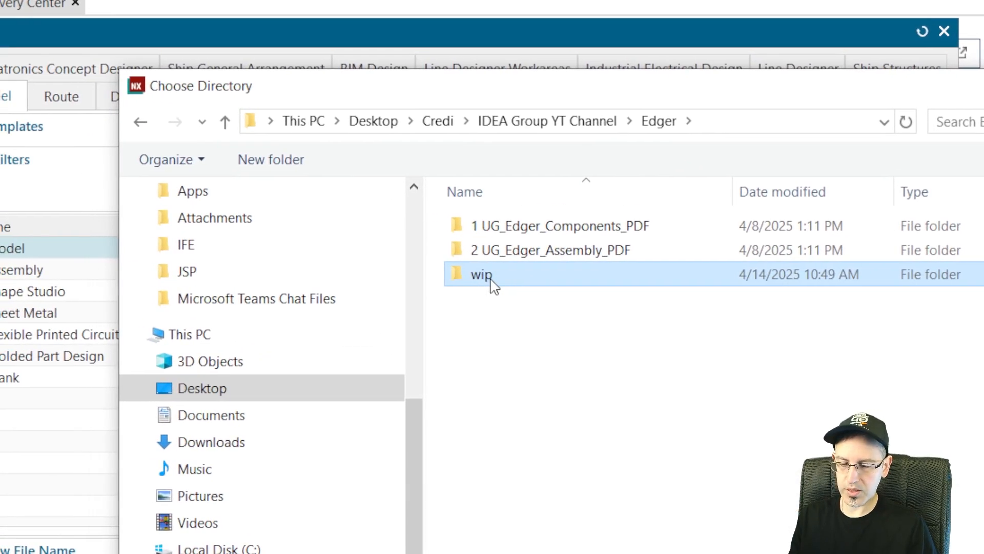
{"action": "double_click", "coordinate": [496, 286]}
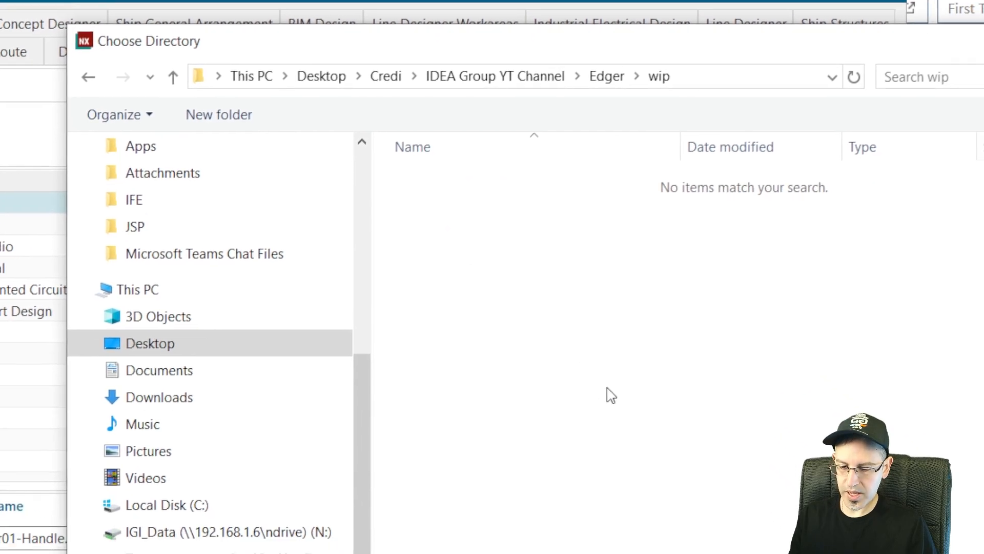
{"action": "left_click", "coordinate": [644, 483]}
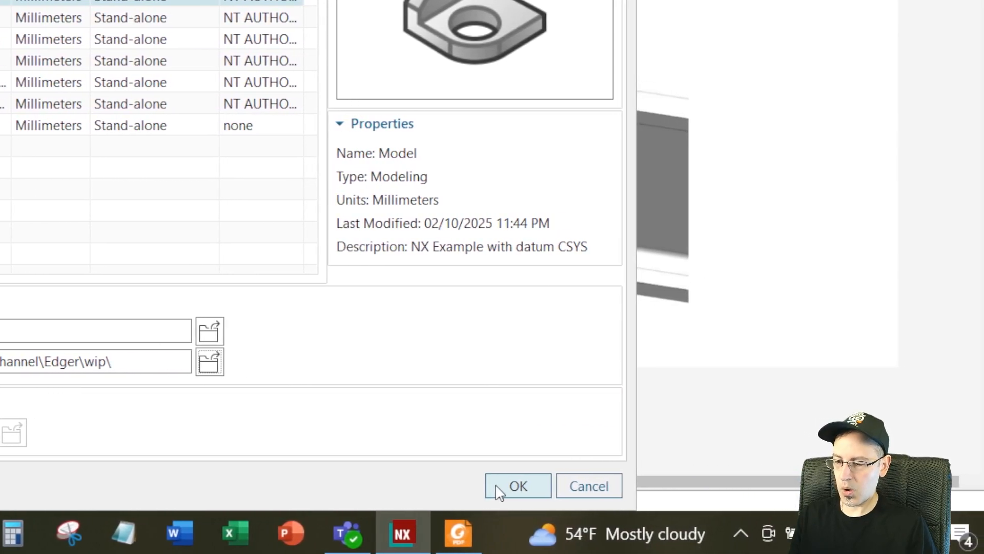
{"action": "left_click", "coordinate": [545, 486]}
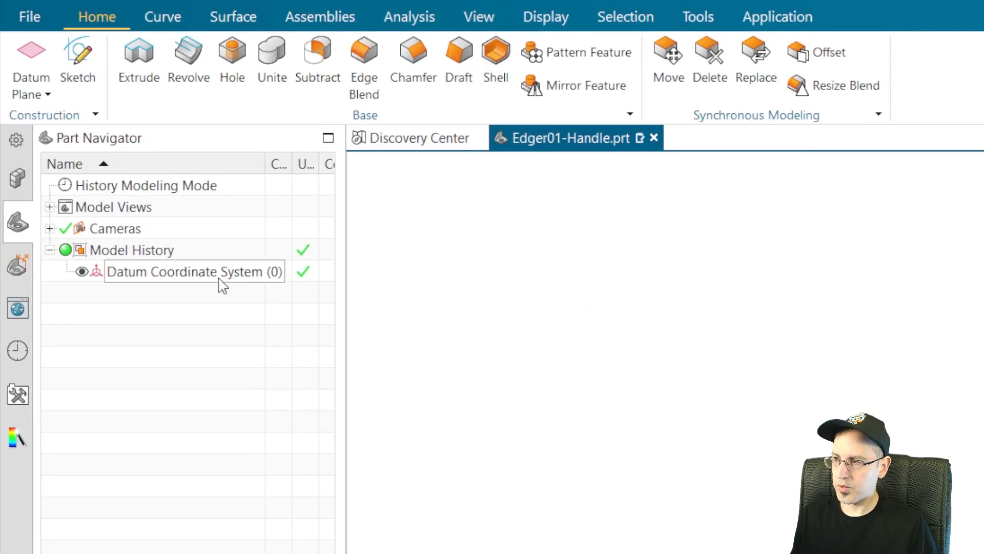
Step: Set the scale factor of the datum coordinate system to 2.1
{"action": "right_click", "coordinate": [213, 277]}
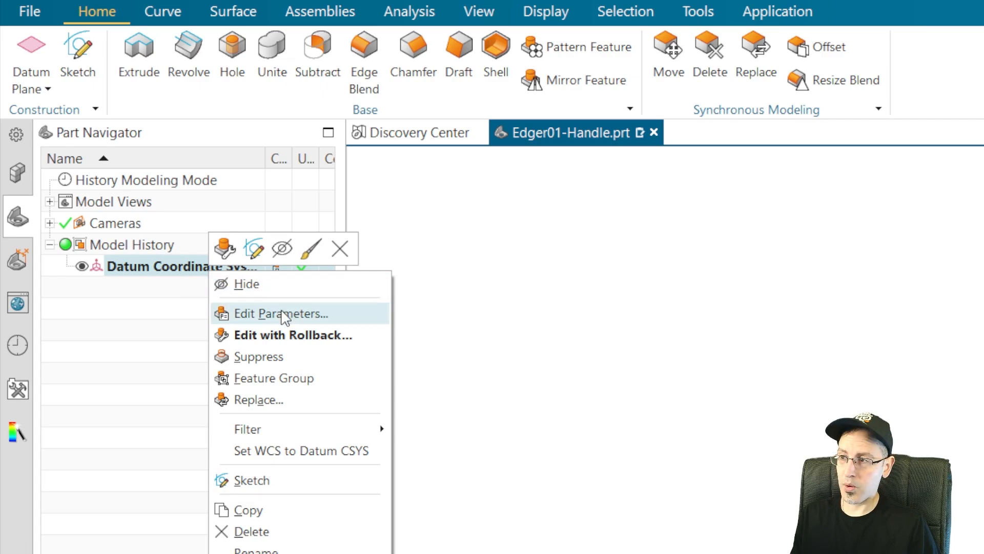
{"action": "left_click", "coordinate": [282, 313]}
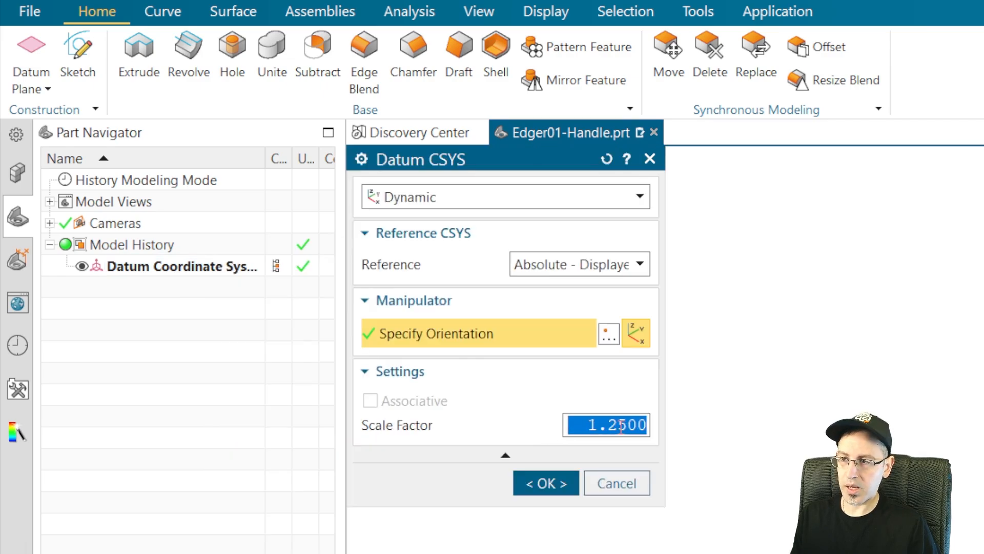
{"action": "left_click_drag", "start_coordinate": [628, 425], "coordinate": [604, 421]}
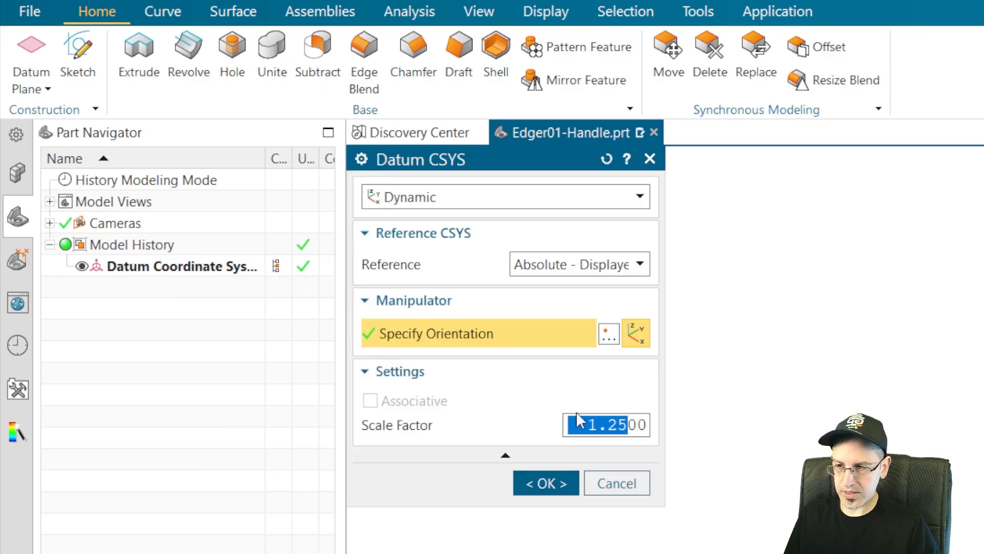
{"action": "type", "text": "2.1"}
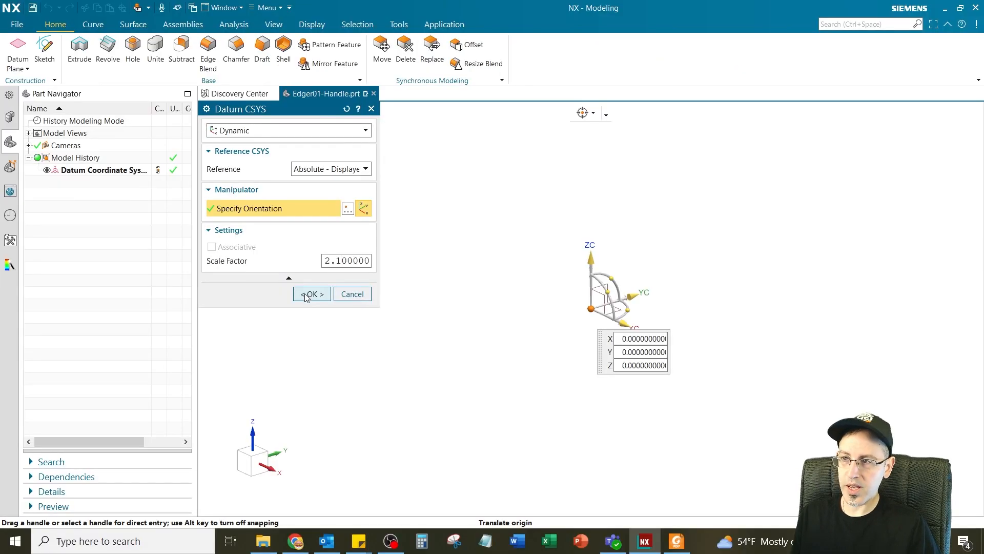
{"action": "left_click", "coordinate": [306, 296]}
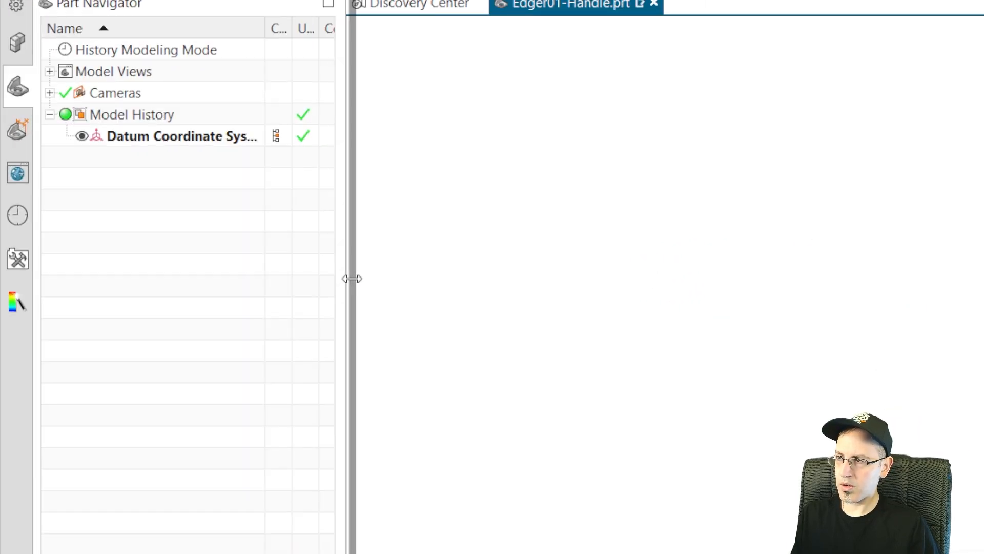
{"action": "mouse_move", "coordinate": [353, 279]}
{"action": "left_mouse_down"}
{"action": "mouse_move", "coordinate": [420, 277]}
{"action": "mouse_move", "coordinate": [303, 269]}
{"action": "mouse_move", "coordinate": [341, 274]}
{"action": "left_mouse_up"}
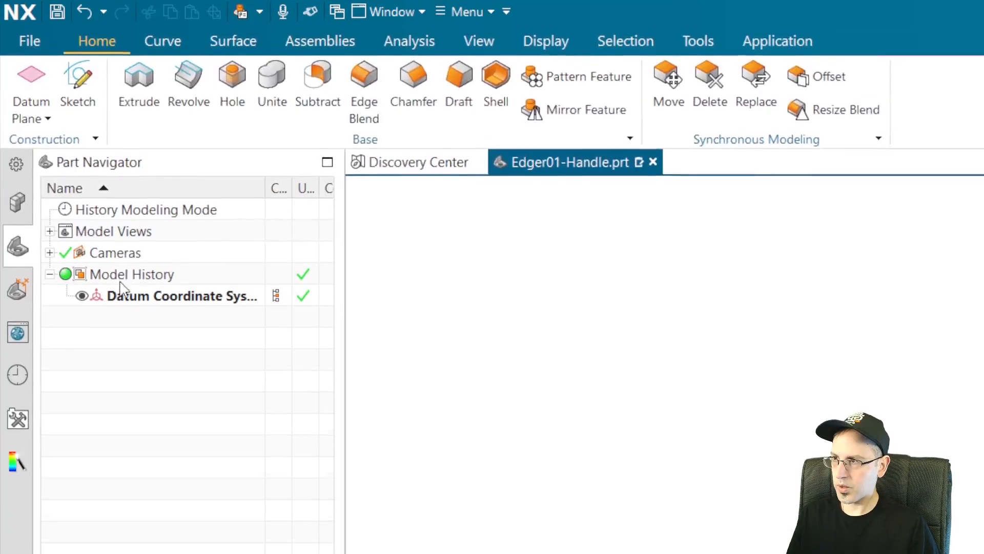
Step: Create a sketch on the YZ plane of the datum coordinate system and show the part's feature tree
{"action": "left_click", "coordinate": [77, 97]}
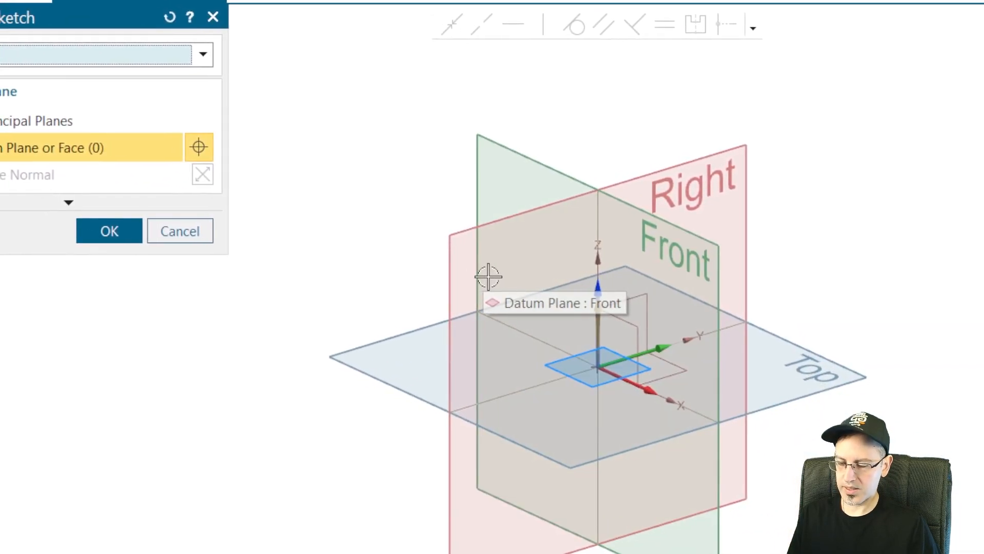
{"action": "left_click", "coordinate": [645, 298]}
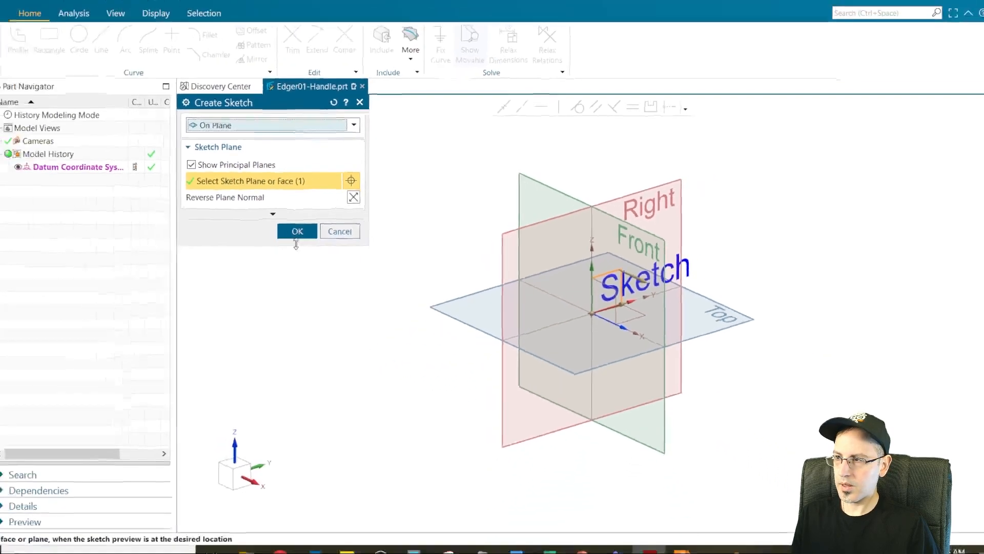
{"action": "left_click", "coordinate": [111, 231]}
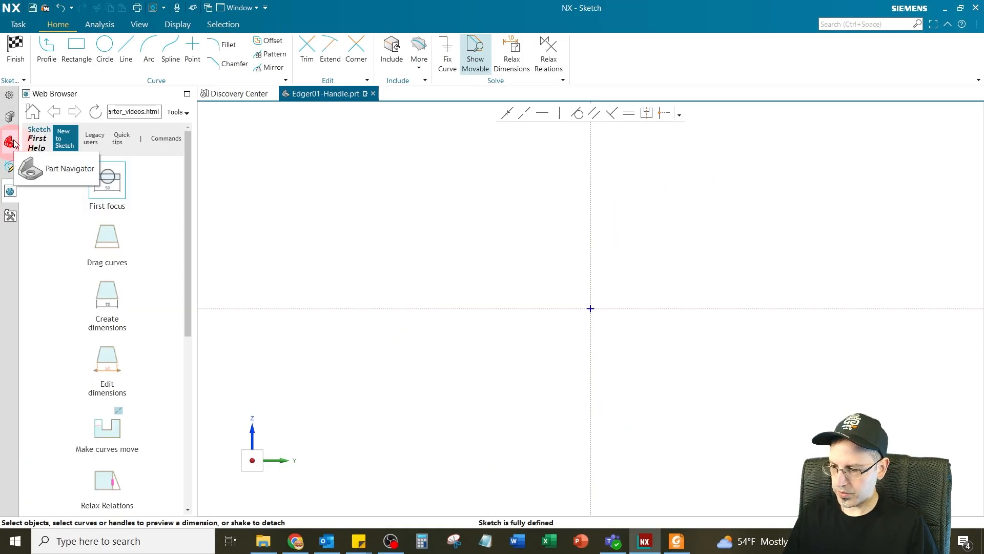
{"action": "left_click", "coordinate": [11, 142]}
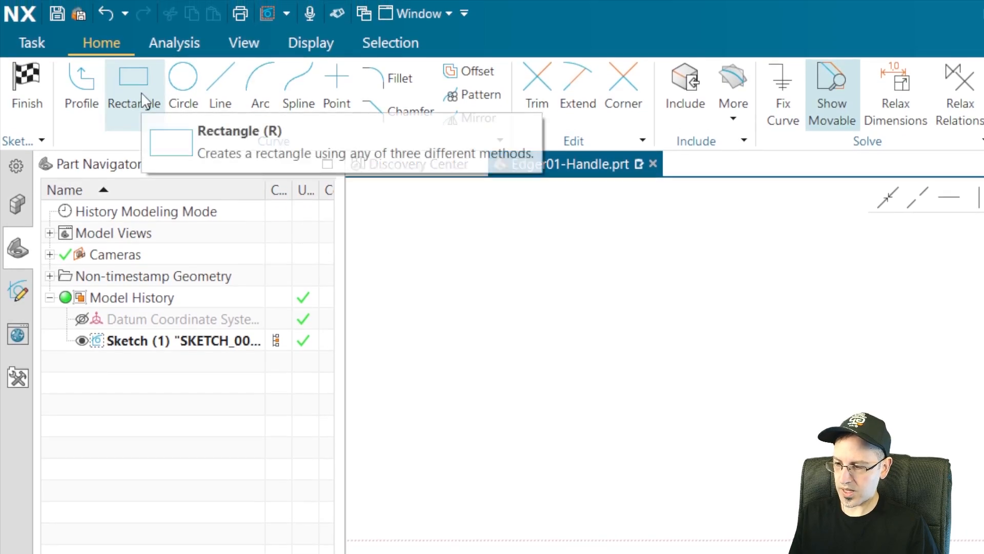
Step: Sketch a rectangle about 715 mm wide and 125 mm high with its lower-left corner at the sketch origin
{"action": "left_click", "coordinate": [144, 100]}
{"action": "left_click", "coordinate": [588, 305]}
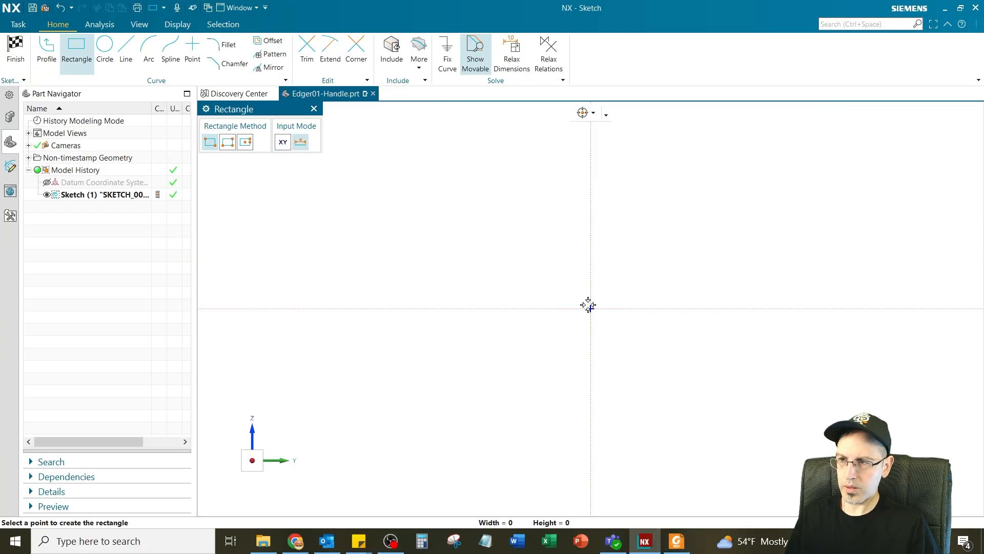
{"action": "left_click", "coordinate": [946, 246]}
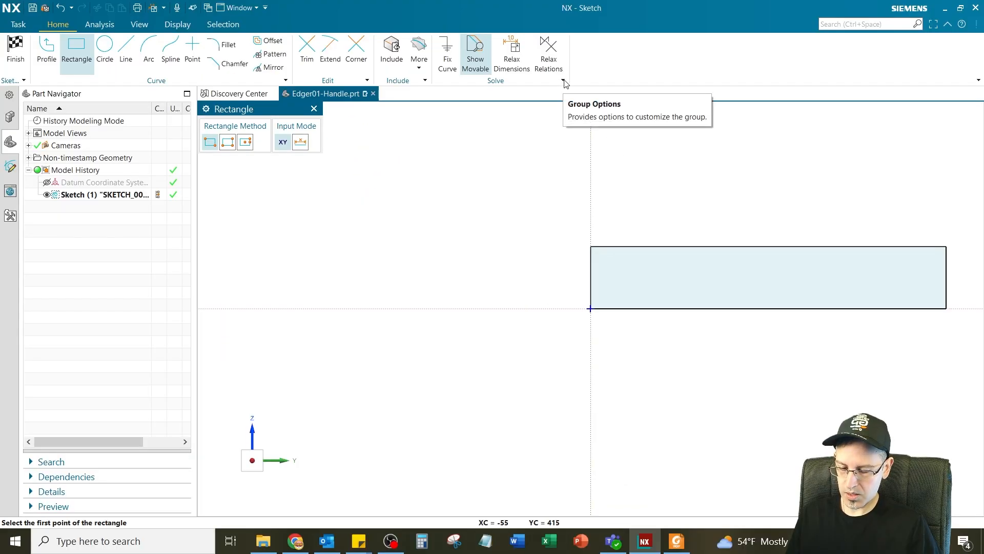
Step: Add the dimension commands to the sketch environment's Solve command group
{"action": "left_click", "coordinate": [564, 82]}
{"action": "mouse_move", "coordinate": [605, 174]}
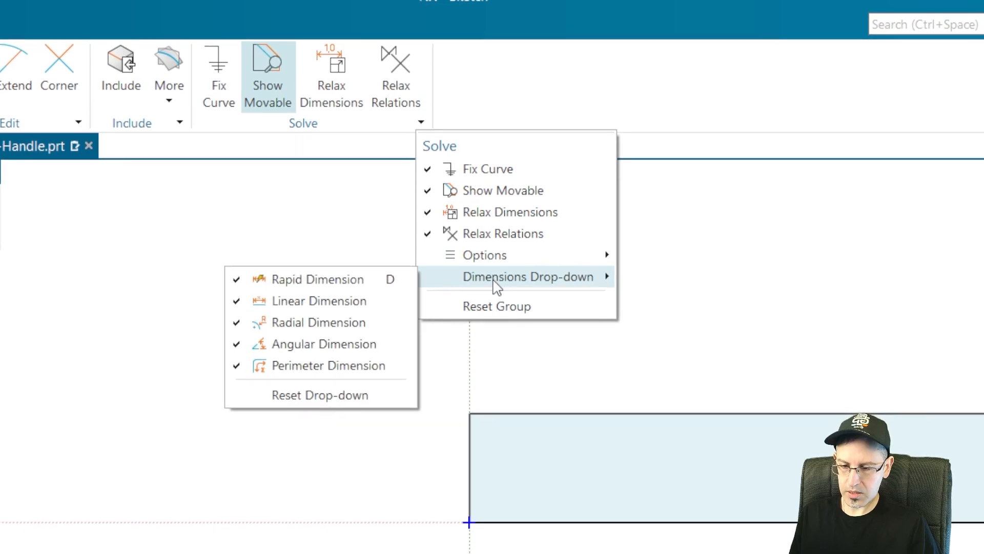
{"action": "left_click", "coordinate": [494, 280]}
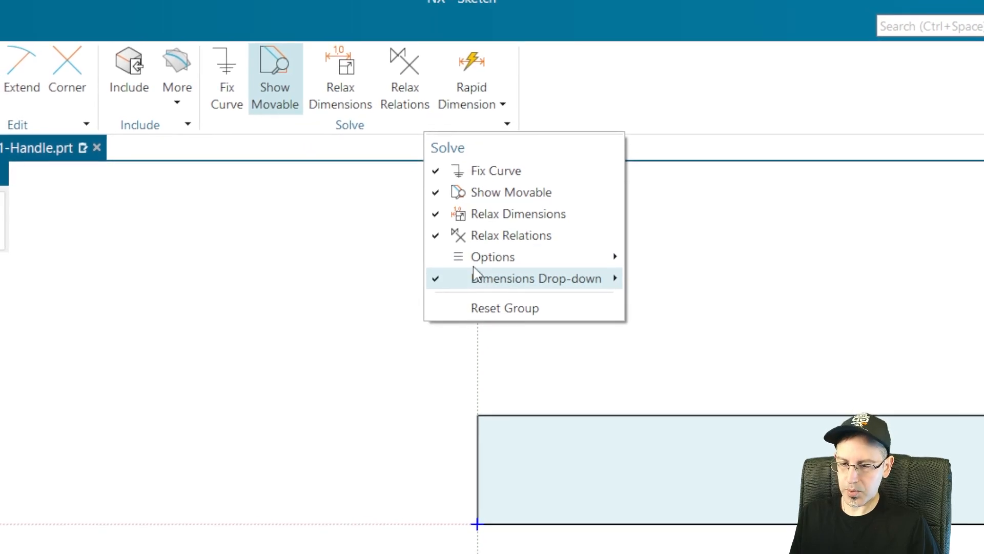
{"action": "left_click", "coordinate": [511, 106]}
Step: Add Rapid Dimensions for the rectangle's length along its upper edge and its height at the right edge
{"action": "left_click", "coordinate": [464, 78]}
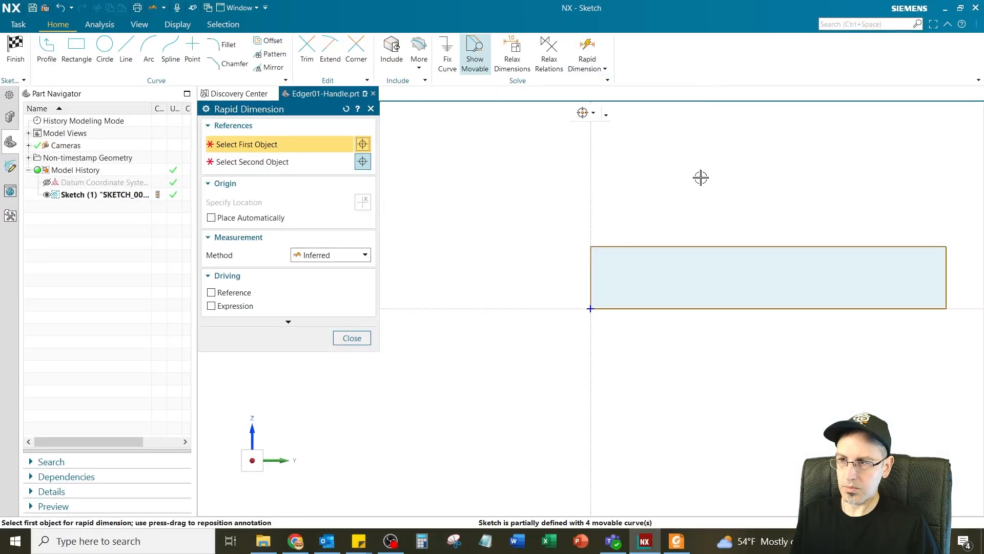
{"action": "left_click", "coordinate": [666, 246]}
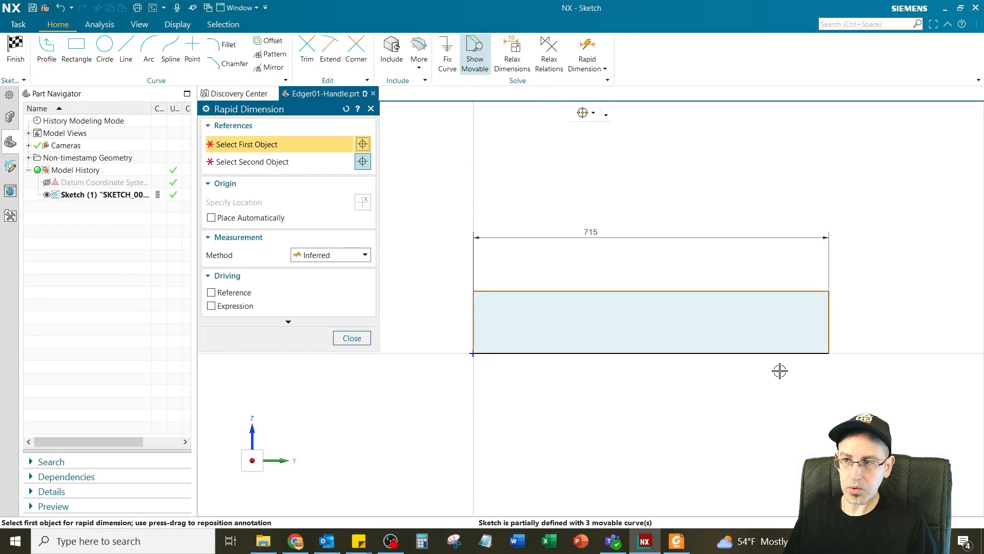
{"action": "left_click", "coordinate": [830, 332]}
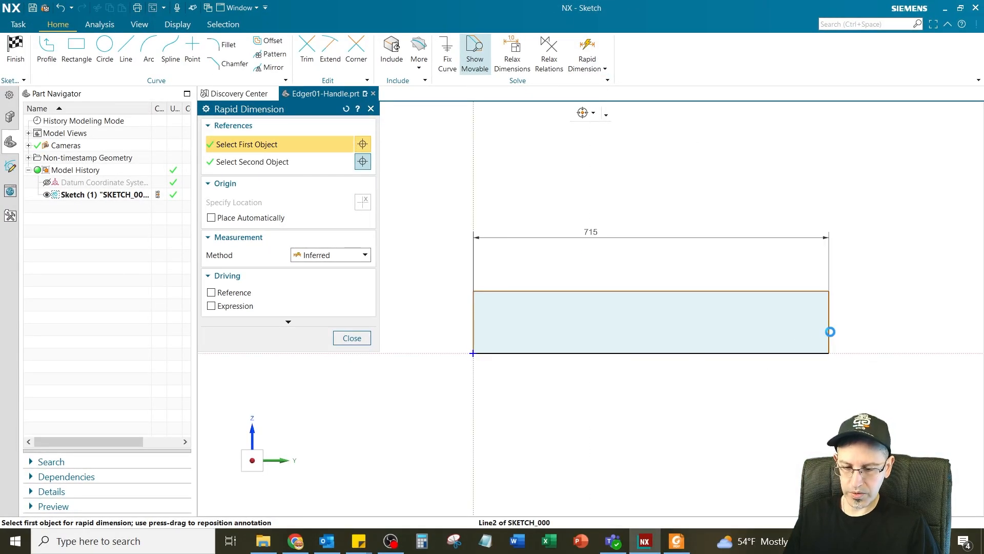
{"action": "left_click", "coordinate": [861, 321]}
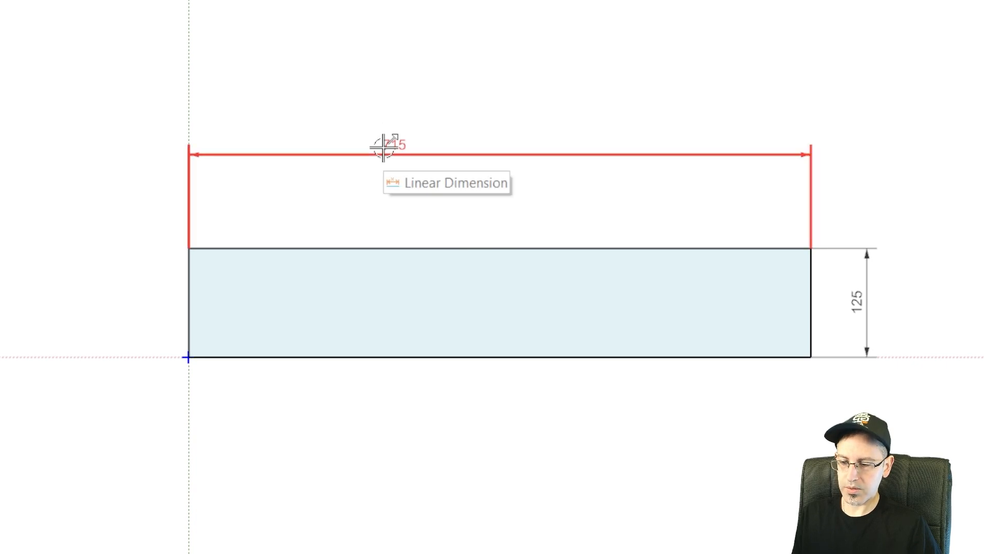
Step: Set the rectangle's length to 254 mm and its height to 15.5 mm
{"action": "double_click", "coordinate": [383, 147]}
{"action": "type", "text": "254"}
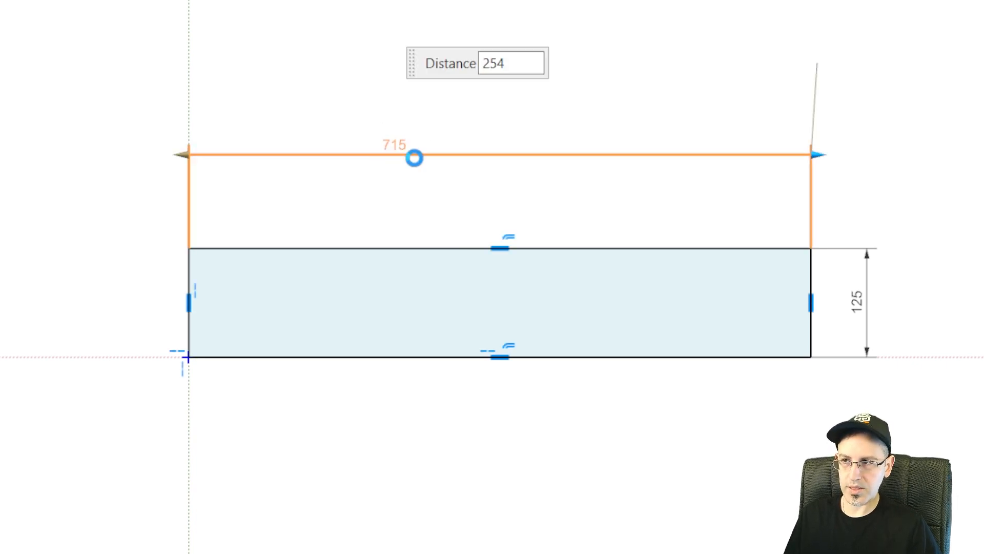
{"action": "key", "text": "Return"}
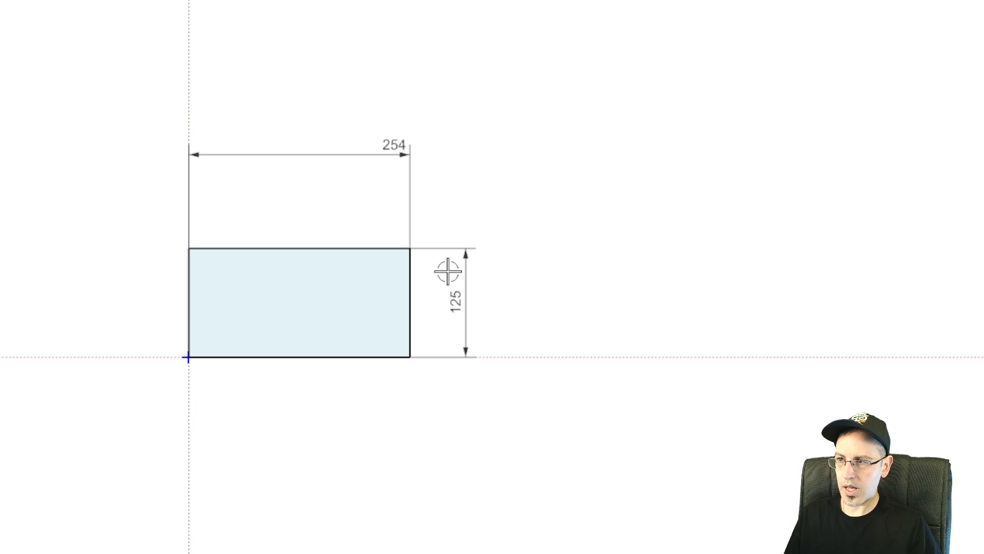
{"action": "double_click", "coordinate": [463, 310]}
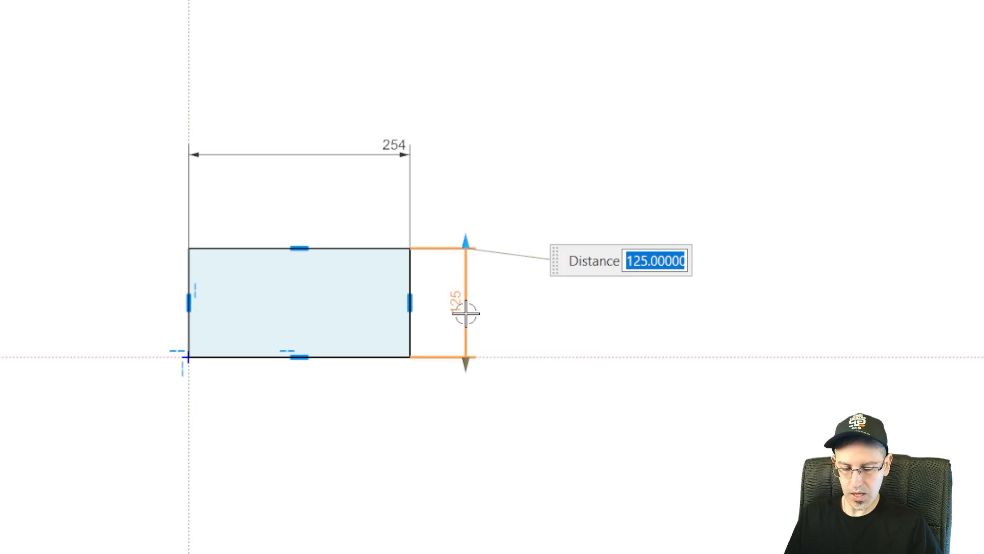
{"action": "type", "text": "15.5"}
{"action": "key", "text": "Return"}
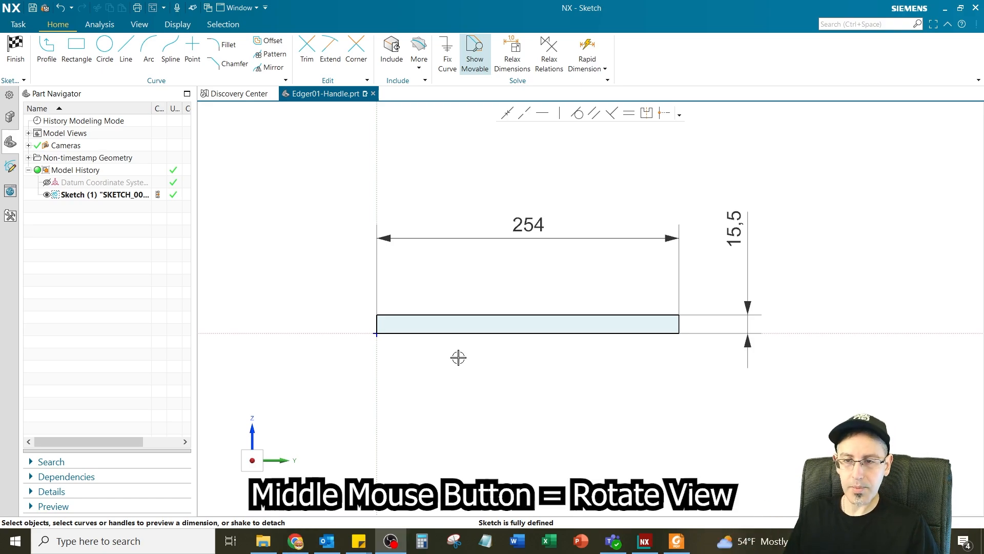
Step: Examine the dimensioned rectangle from different angles and distances, and fit the whole sketch in view
{"action": "mouse_move", "coordinate": [458, 358]}
{"action": "middle_mouse_down"}
{"action": "mouse_move", "coordinate": [507, 378]}
{"action": "mouse_move", "coordinate": [456, 378]}
{"action": "mouse_move", "coordinate": [427, 331]}
{"action": "mouse_move", "coordinate": [387, 398]}
{"action": "mouse_move", "coordinate": [446, 390]}
{"action": "mouse_move", "coordinate": [448, 426]}
{"action": "mouse_move", "coordinate": [505, 319]}
{"action": "middle_mouse_up"}
{"action": "scroll", "coordinate": [505, 308], "scroll_direction": "down", "scroll_amount": 5}
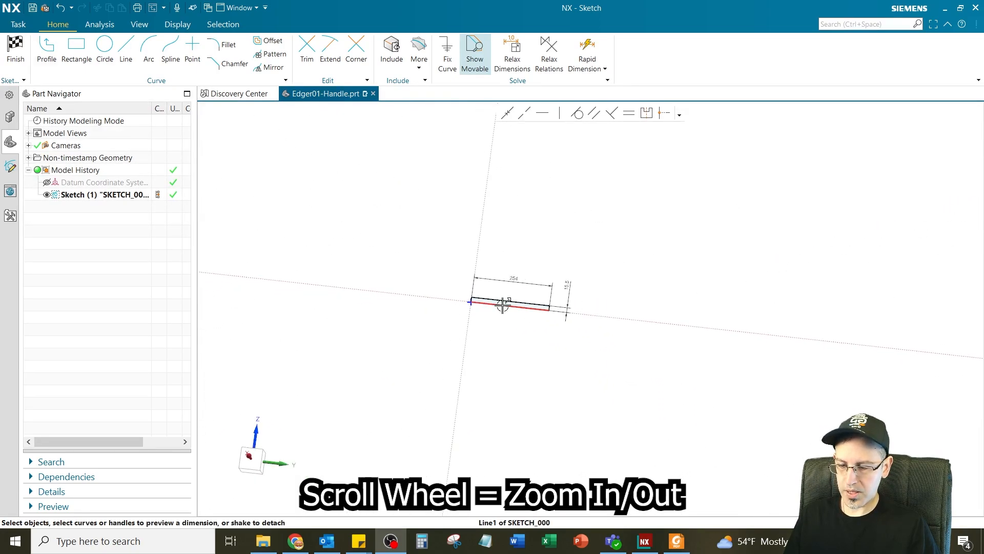
{"action": "scroll", "coordinate": [499, 308], "scroll_direction": "up", "scroll_amount": 8}
{"action": "scroll", "coordinate": [492, 324], "scroll_direction": "down", "scroll_amount": 4}
{"action": "scroll", "coordinate": [508, 308], "scroll_direction": "up", "scroll_amount": 4}
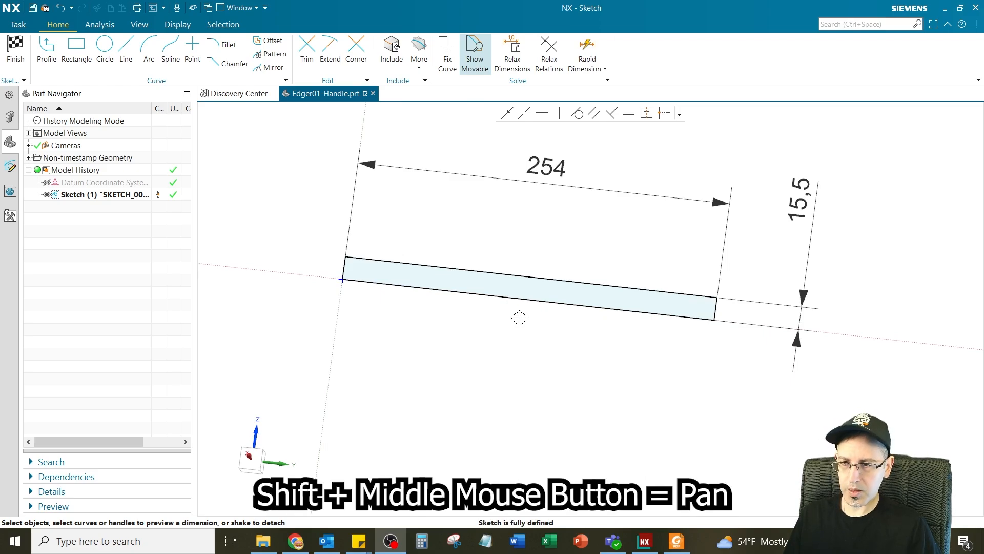
{"action": "mouse_move", "coordinate": [519, 318]}
{"action": "middle_mouse_down", "text": "shift"}
{"action": "mouse_move", "coordinate": [493, 285]}
{"action": "mouse_move", "coordinate": [461, 402]}
{"action": "mouse_move", "coordinate": [600, 418]}
{"action": "mouse_move", "coordinate": [521, 328]}
{"action": "middle_mouse_up", "text": "shift"}
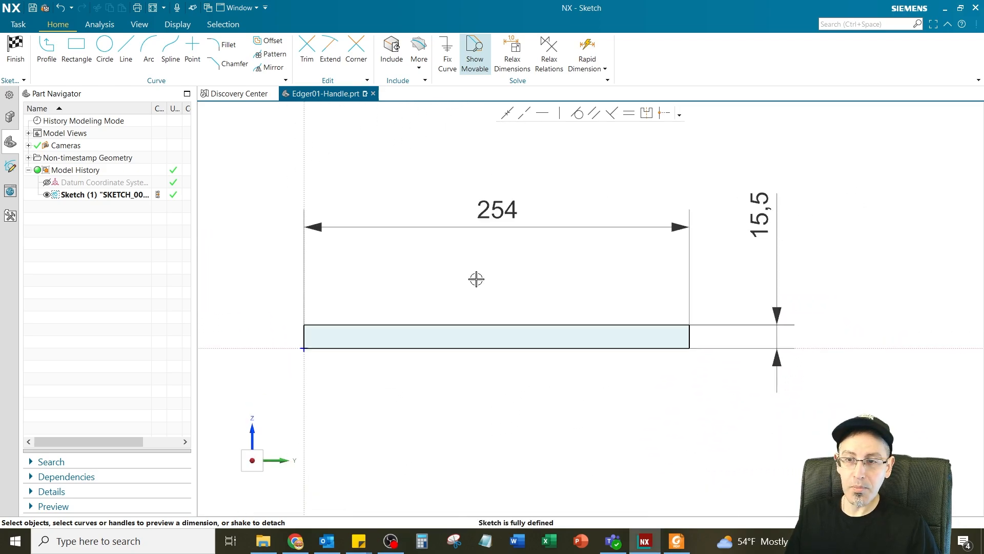
{"action": "scroll", "coordinate": [477, 279], "scroll_direction": "down", "scroll_amount": 15}
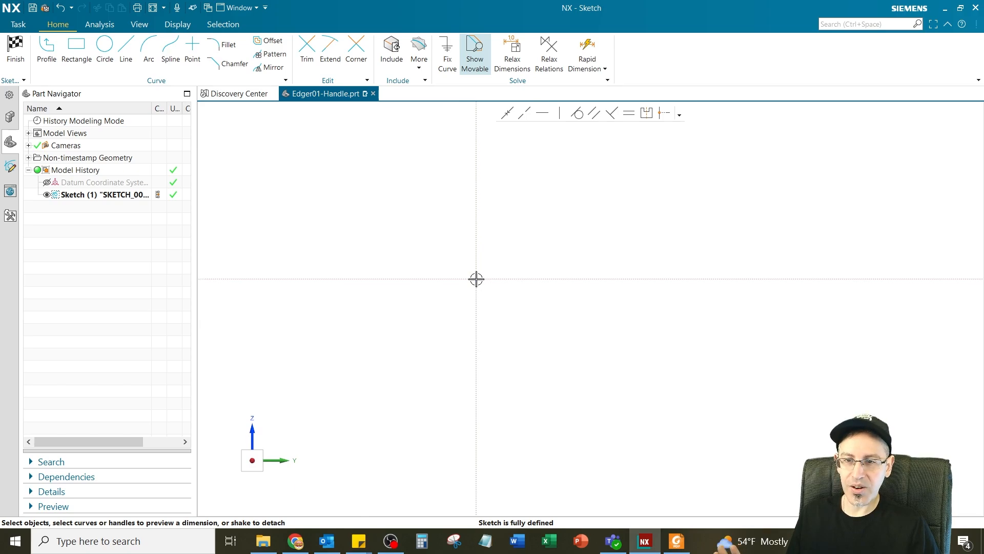
{"action": "right_click", "coordinate": [583, 317]}
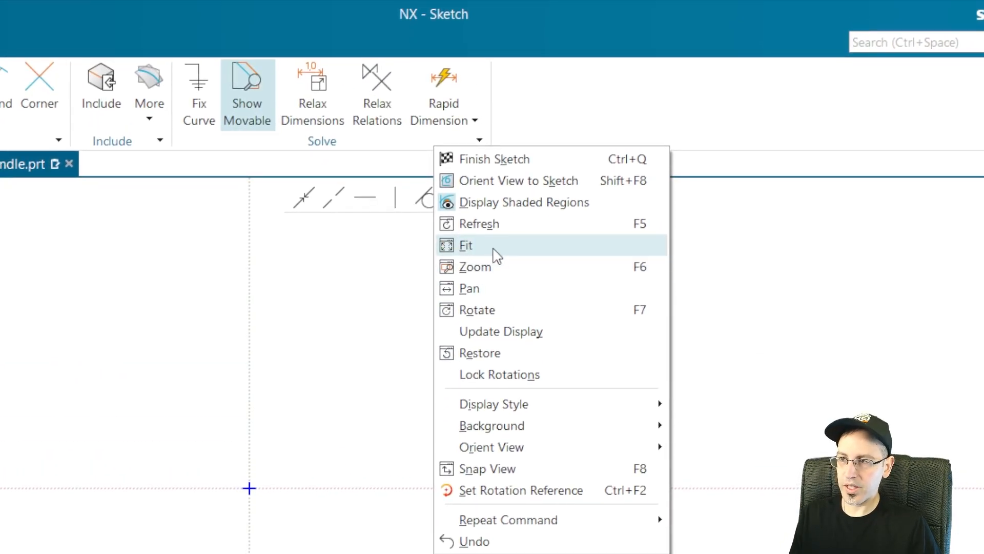
{"action": "left_click", "coordinate": [494, 248]}
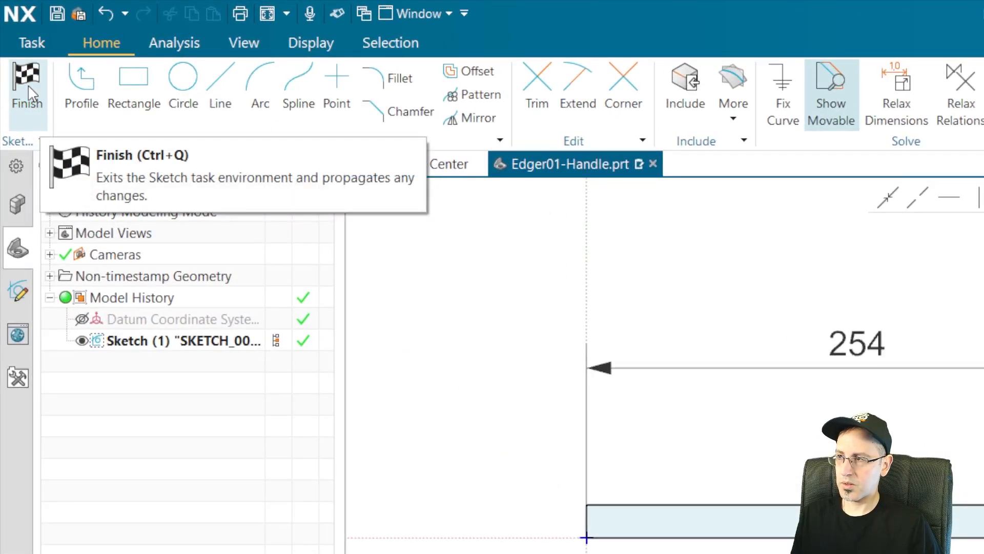
Step: Finish the sketch and revolve the rectangle a full 360° about the Y direction through the origin into a solid handle
{"action": "left_click", "coordinate": [28, 88]}
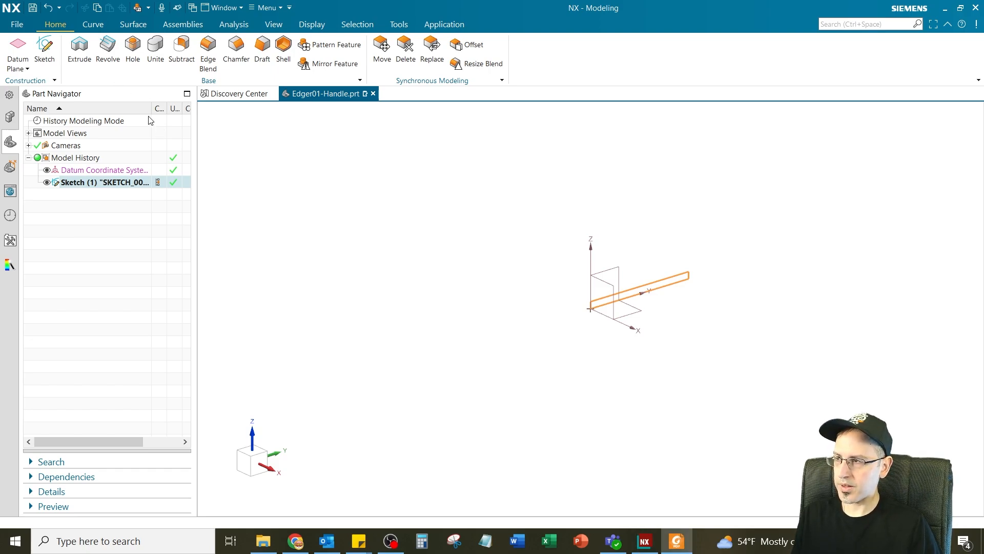
{"action": "left_click", "coordinate": [107, 47]}
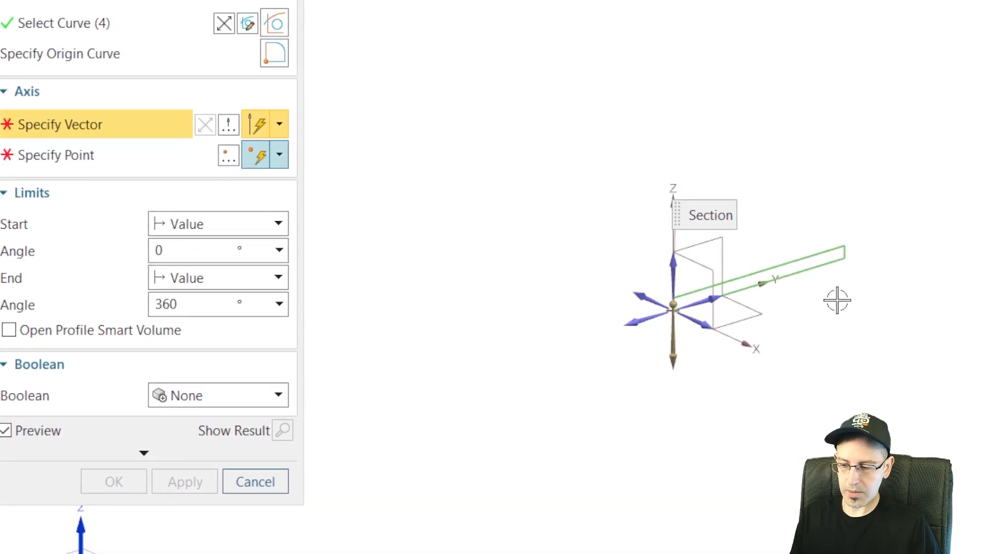
{"action": "left_click", "coordinate": [802, 279]}
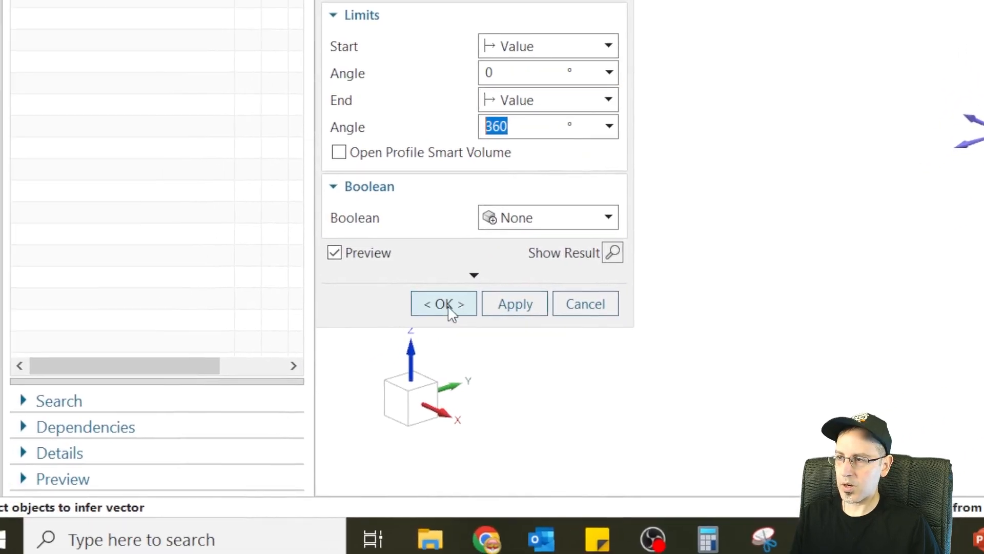
{"action": "left_click", "coordinate": [447, 305]}
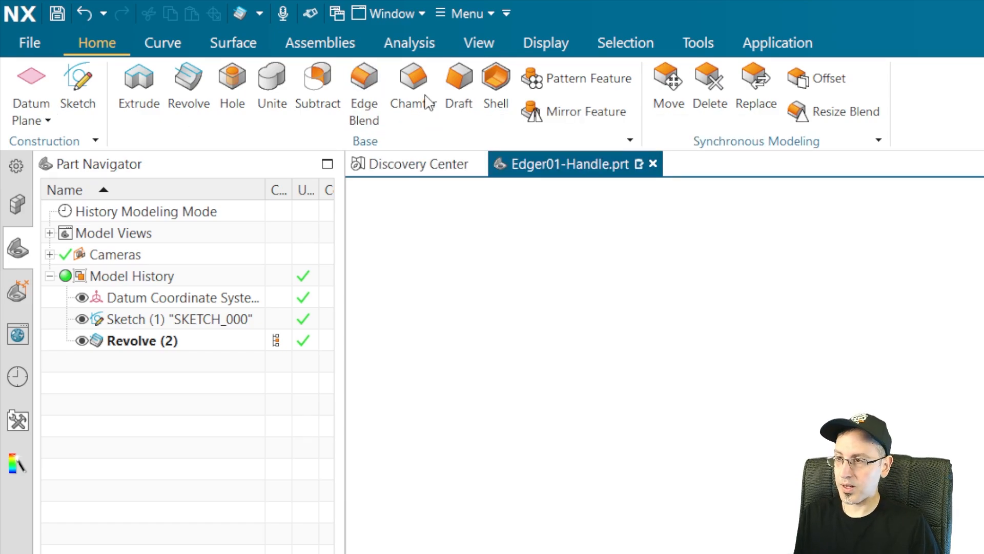
Step: Hide the rectangle sketch running along the revolved handle
{"action": "middle_click_drag", "start_coordinate": [619, 248], "coordinate": [606, 247], "text": "shift"}
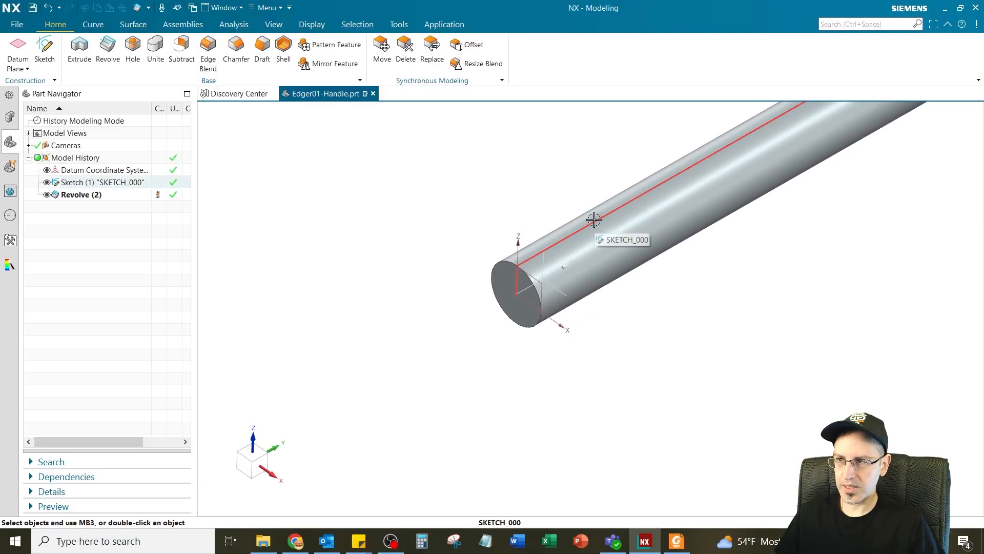
{"action": "left_click", "coordinate": [594, 219]}
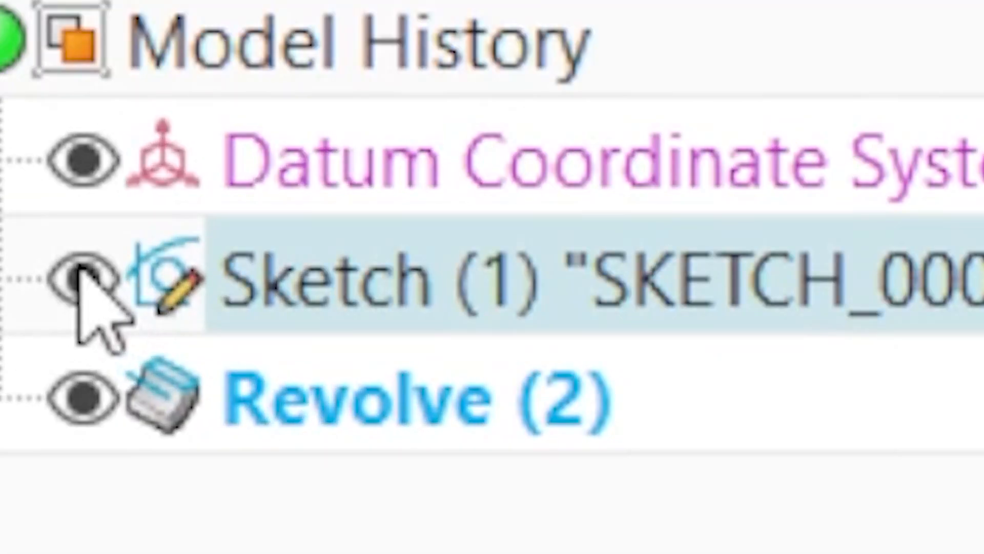
{"action": "left_click", "coordinate": [82, 275]}
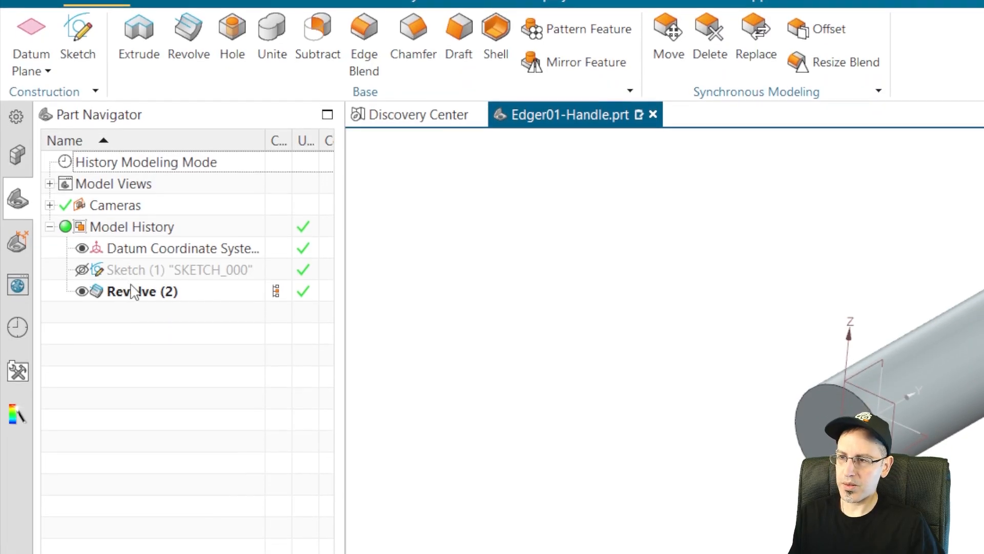
Step: Roll the model history back by making the rectangle sketch the current feature
{"action": "left_click", "coordinate": [193, 282]}
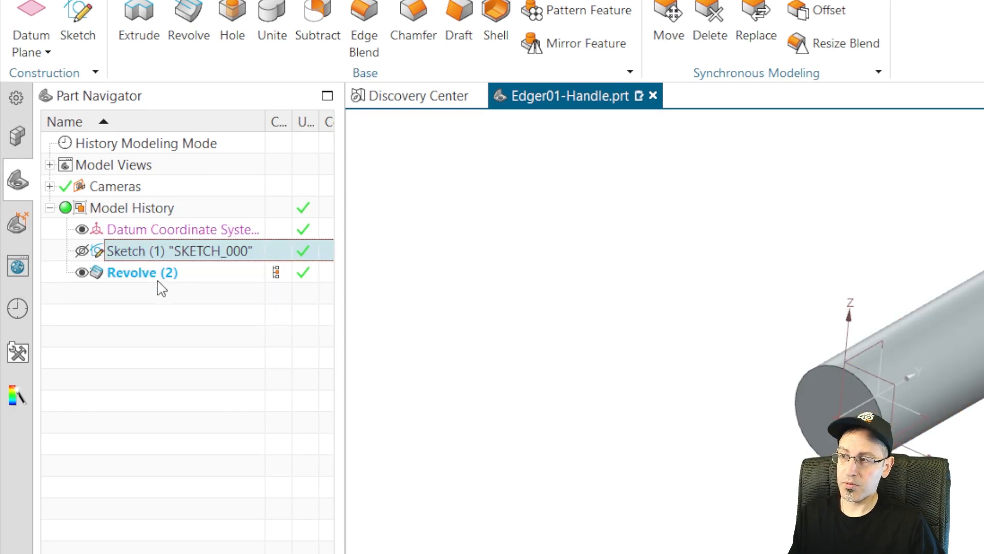
{"action": "left_click", "coordinate": [141, 281]}
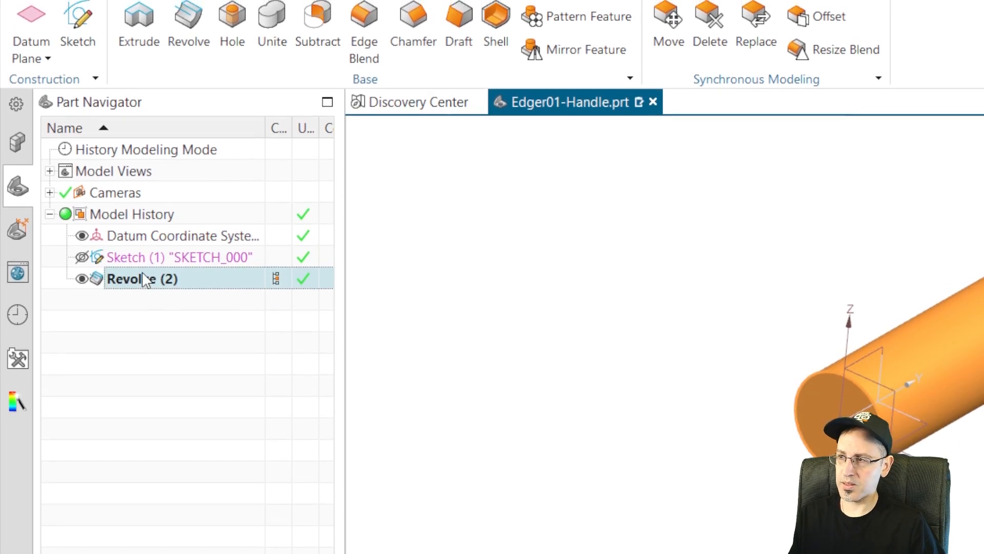
{"action": "left_click", "coordinate": [204, 254]}
{"action": "right_click", "coordinate": [200, 253]}
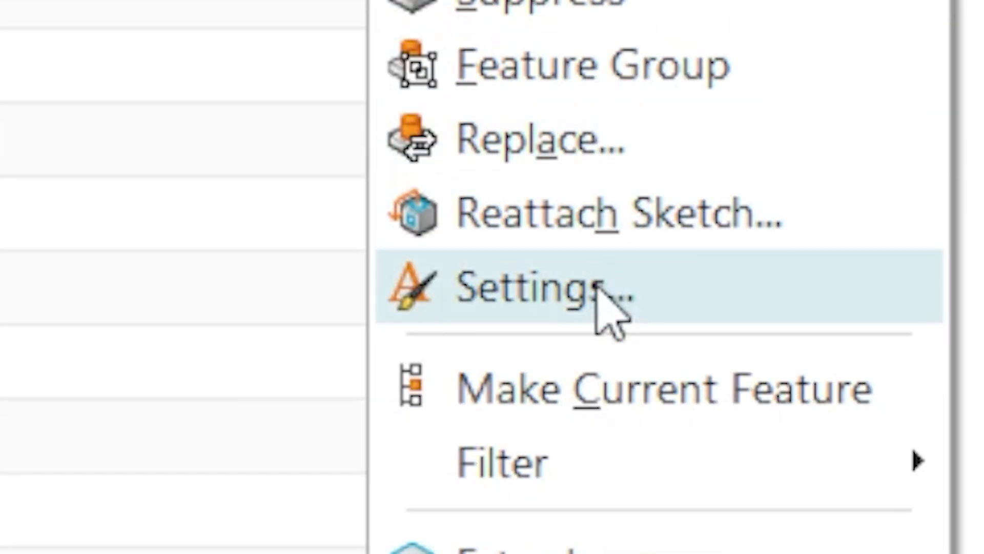
{"action": "left_click", "coordinate": [644, 382]}
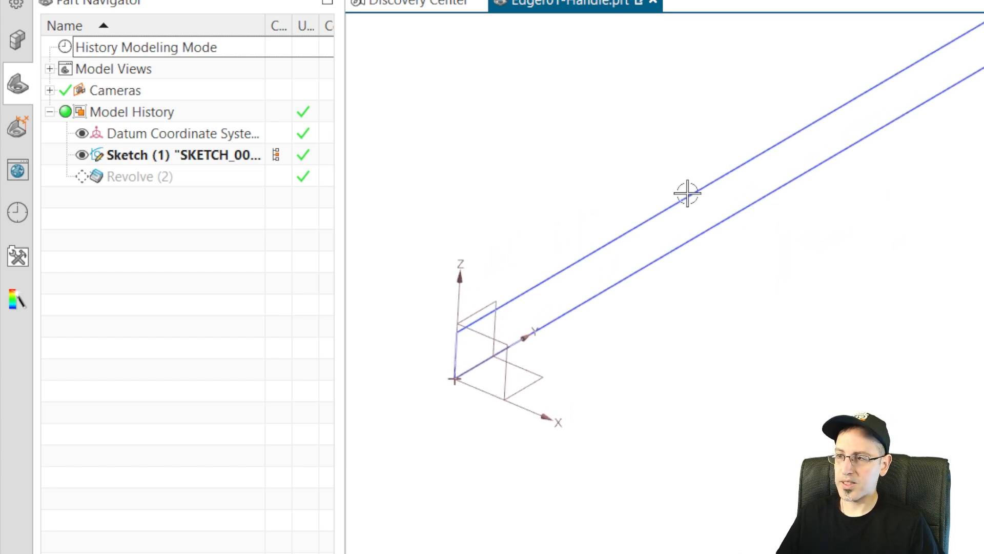
Step: Roll the model history forward by making the Revolve the current feature
{"action": "left_click", "coordinate": [158, 186]}
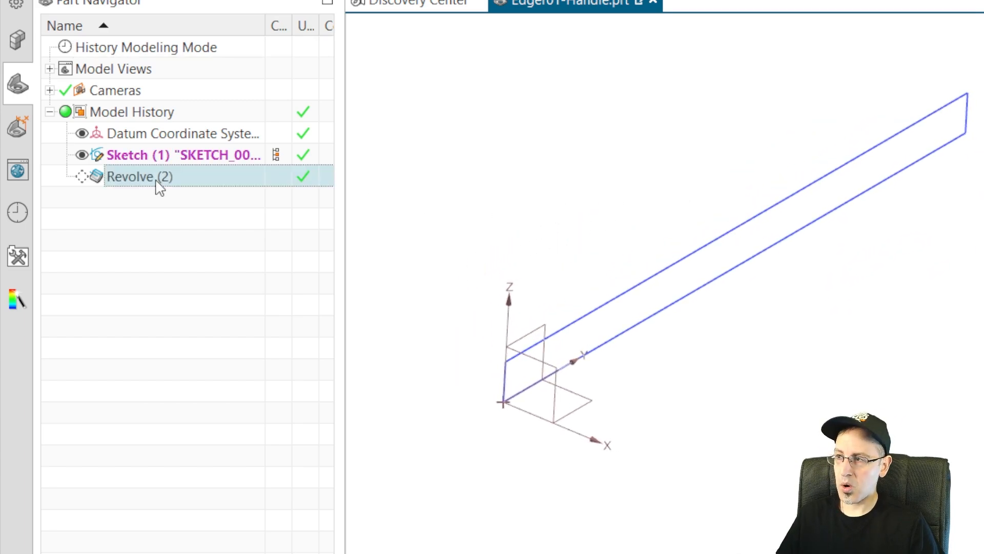
{"action": "right_click", "coordinate": [158, 187]}
{"action": "left_click", "coordinate": [244, 275]}
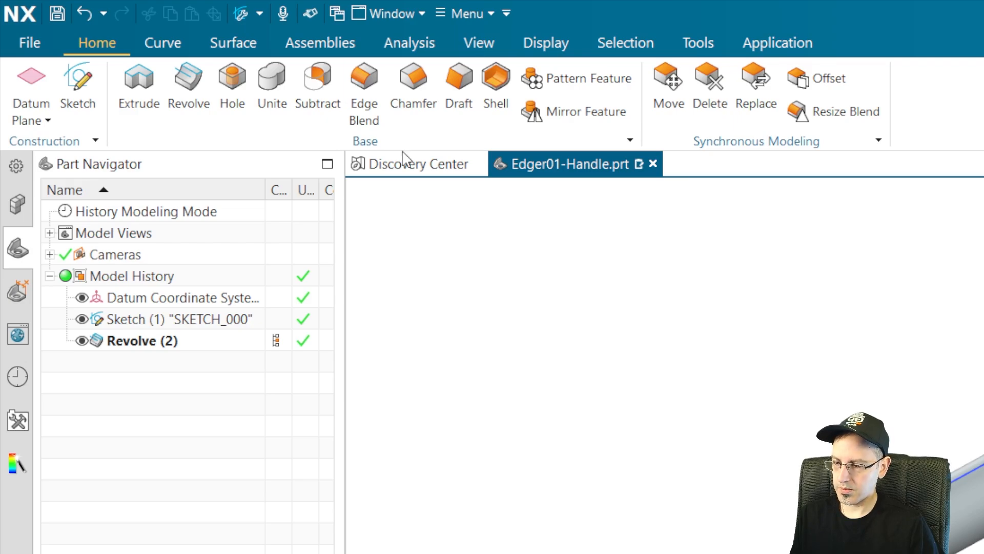
Step: Chamfer the circular edge at the handle's origin end with a symmetric 2 mm distance
{"action": "left_click", "coordinate": [413, 85]}
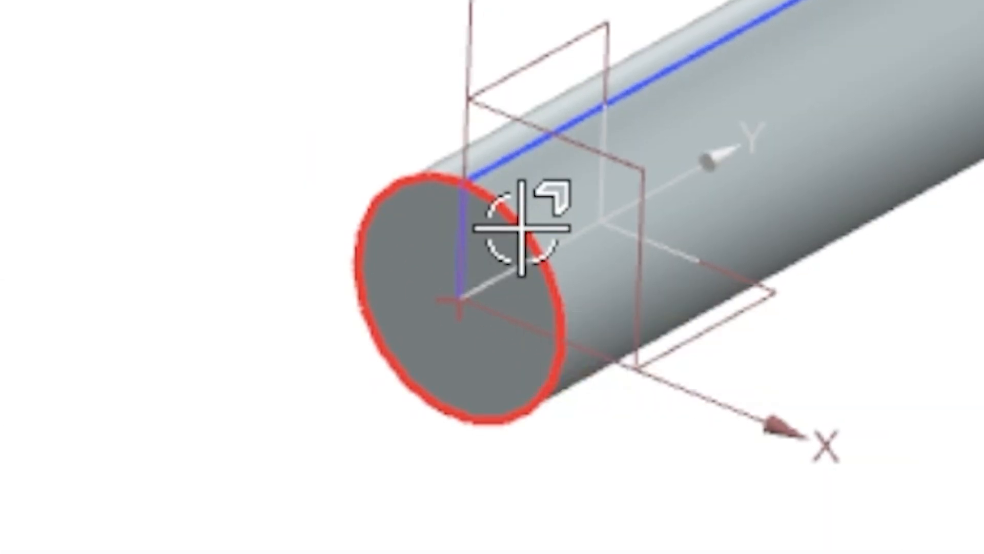
{"action": "left_click", "coordinate": [583, 343]}
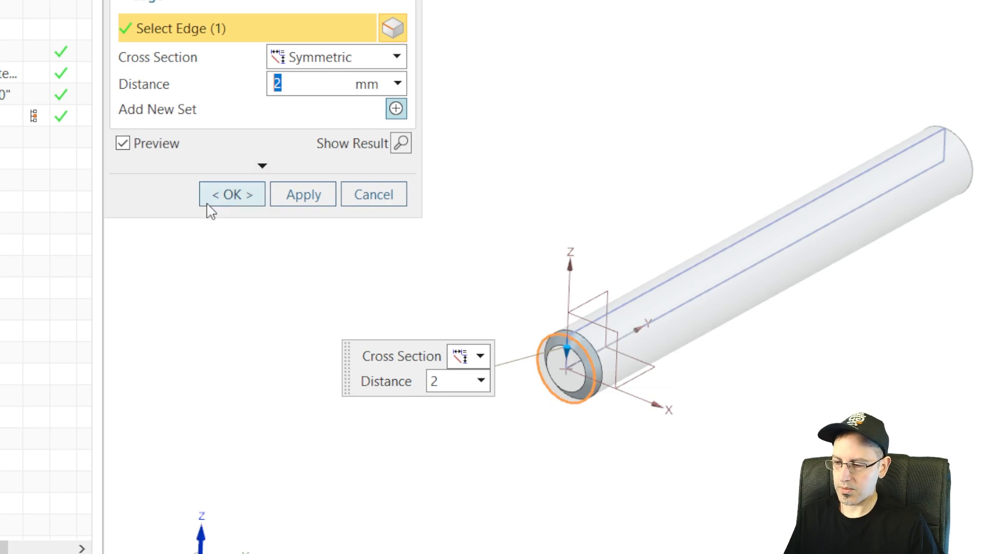
{"action": "left_click", "coordinate": [229, 197]}
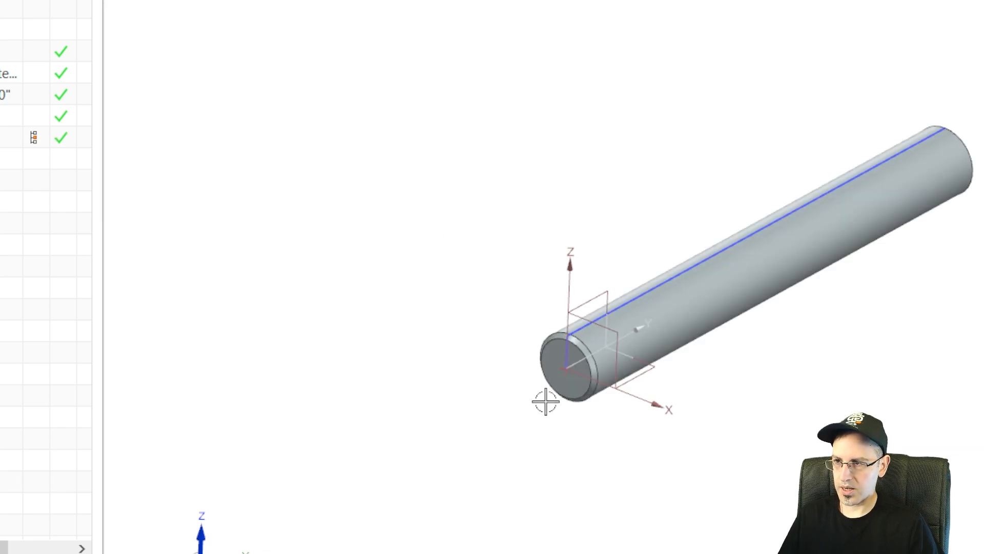
Step: Start a new sketch on the YZ plane of the datum coordinate system
{"action": "scroll", "coordinate": [546, 389], "scroll_direction": "up", "scroll_amount": 5}
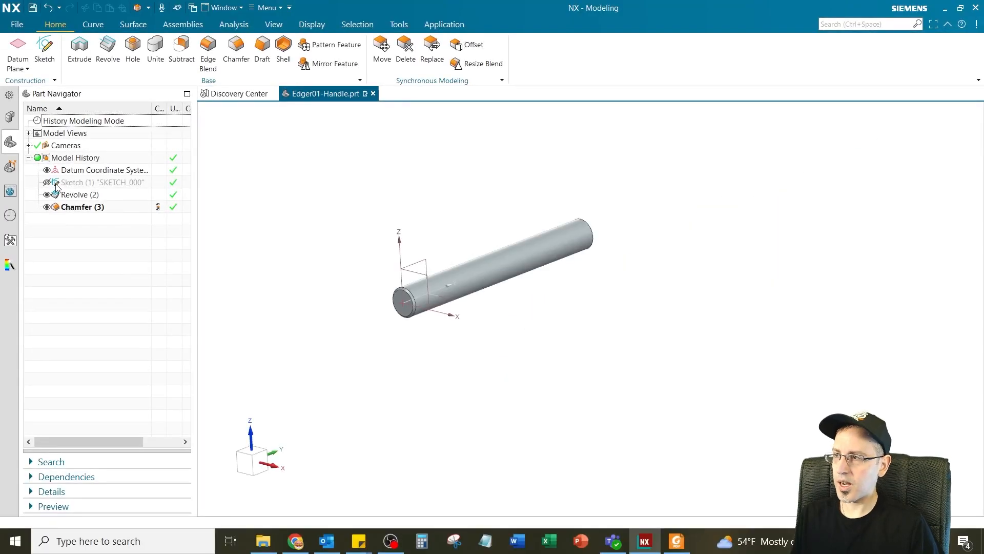
{"action": "left_click", "coordinate": [43, 45]}
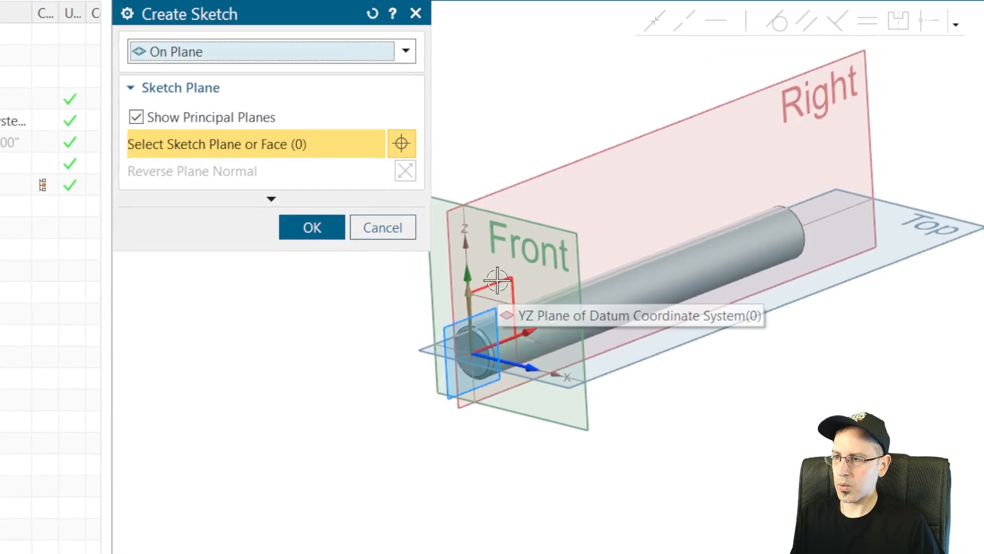
{"action": "left_click", "coordinate": [493, 279]}
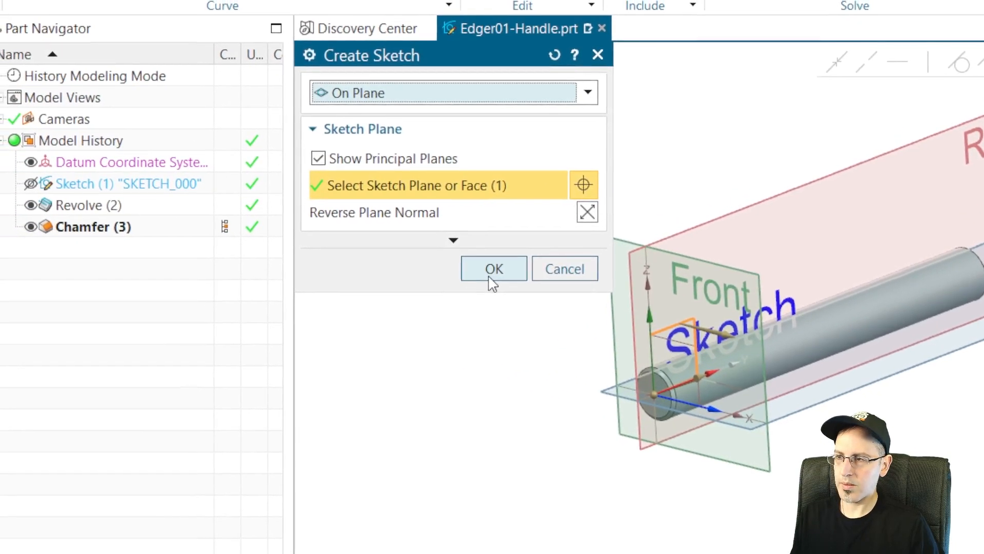
{"action": "left_click", "coordinate": [490, 277]}
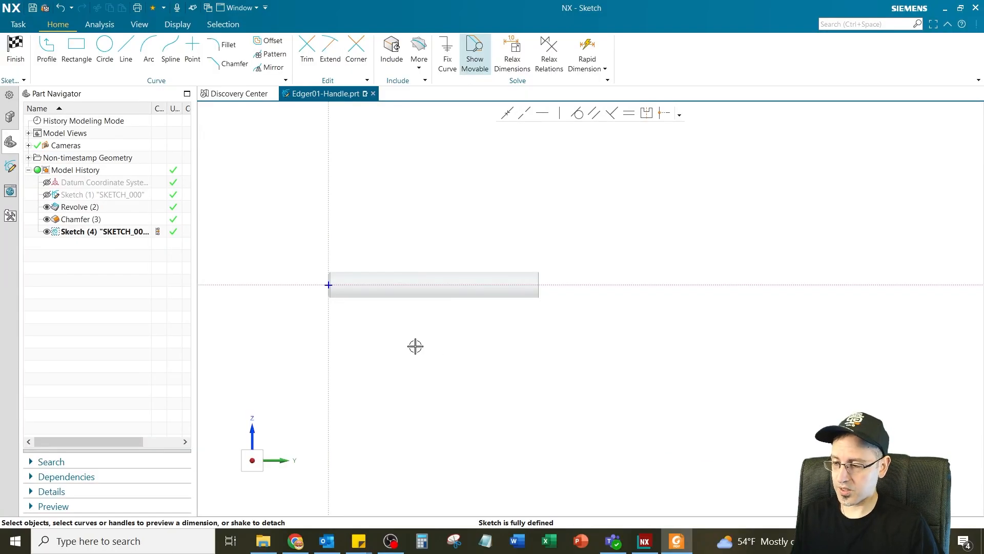
Step: Sketch a circle about 63.7 mm in diameter centred on the horizontal axis, just beyond the handle's far end
{"action": "left_click", "coordinate": [104, 46]}
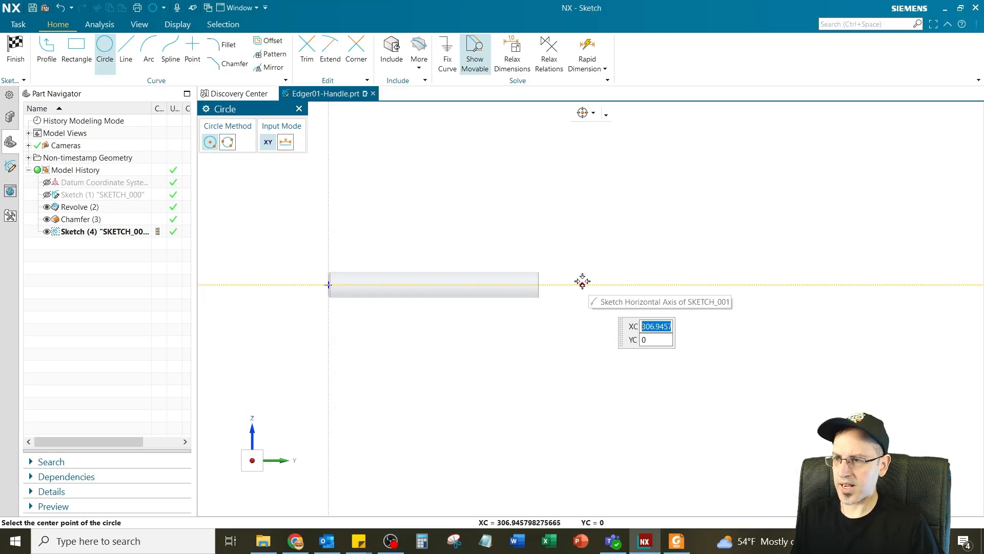
{"action": "left_click", "coordinate": [574, 285]}
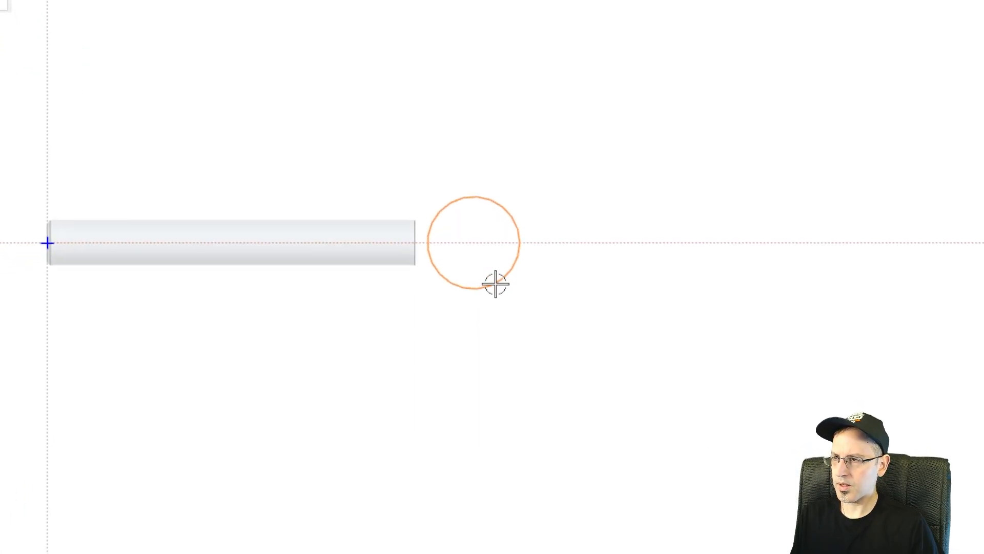
{"action": "left_click", "coordinate": [502, 303]}
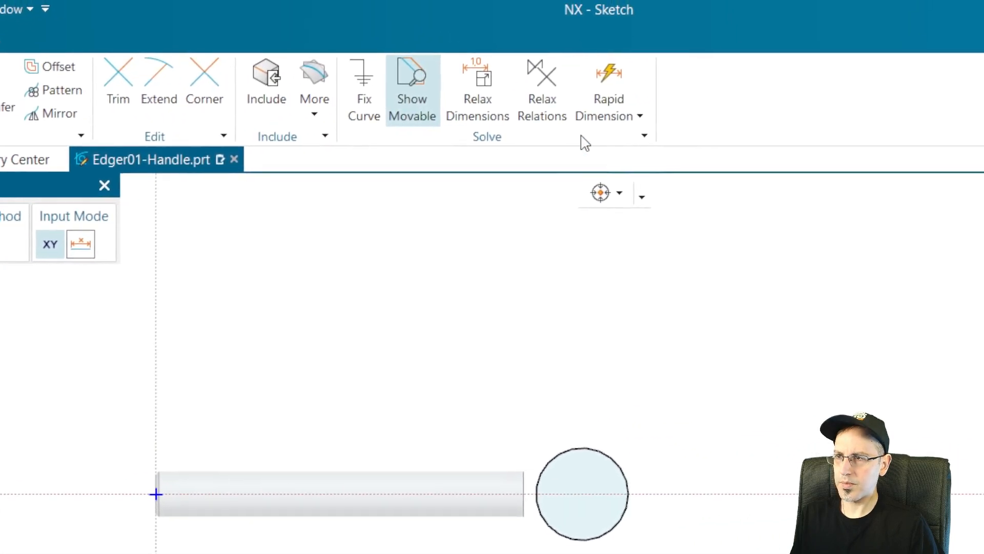
Step: Add Rapid Dimensions for the circle's diameter and its horizontal distance from the sketch origin
{"action": "left_click", "coordinate": [508, 79]}
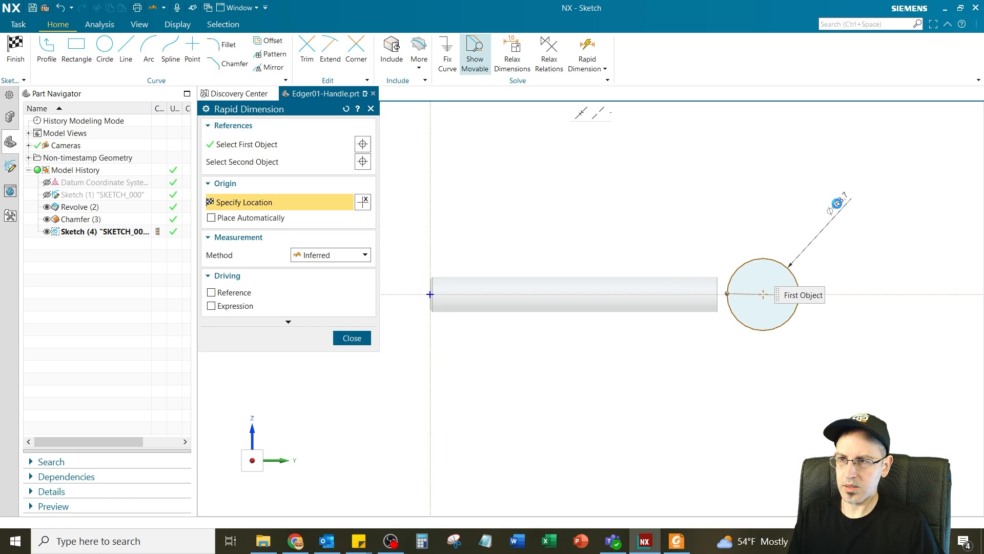
{"action": "left_click", "coordinate": [837, 204]}
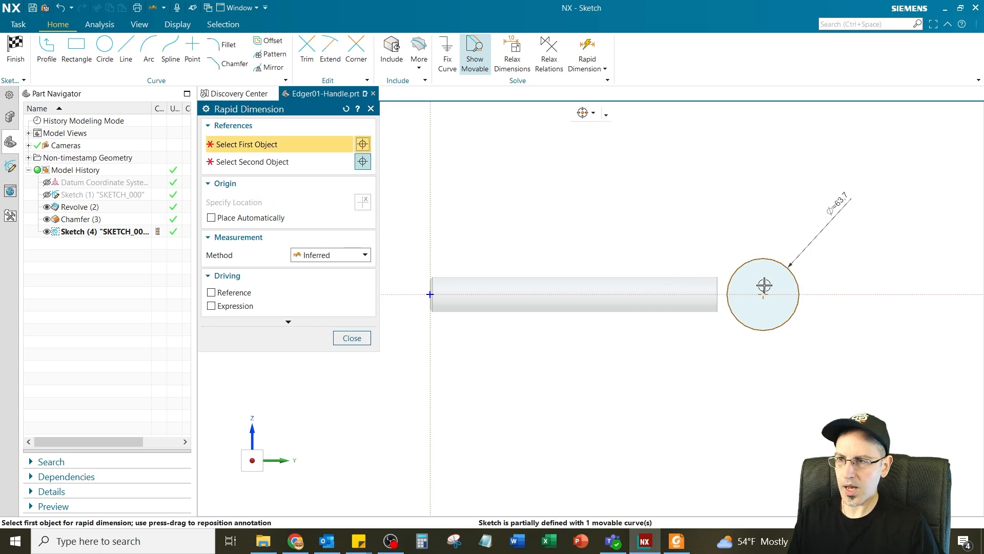
{"action": "left_click", "coordinate": [763, 296]}
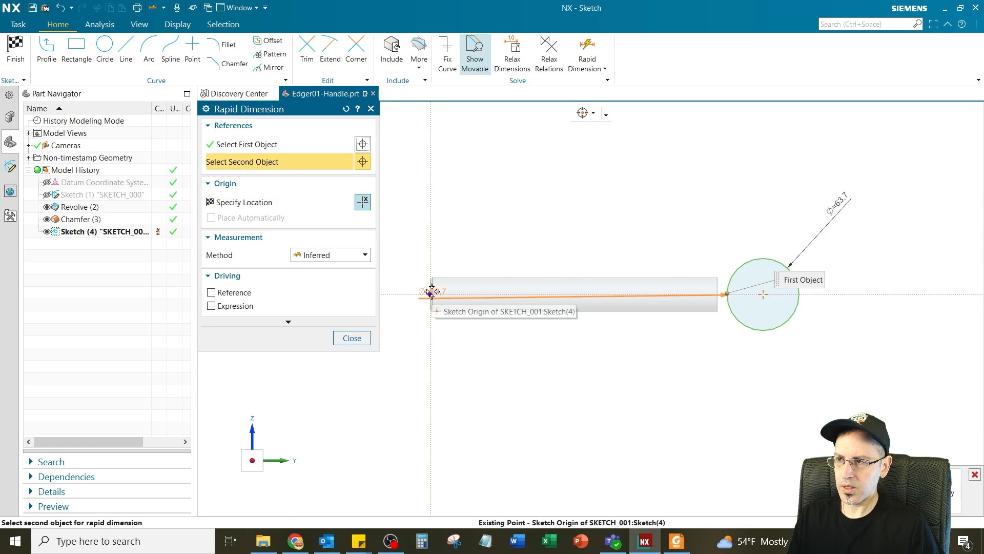
{"action": "left_click", "coordinate": [430, 294]}
{"action": "left_click", "coordinate": [582, 204]}
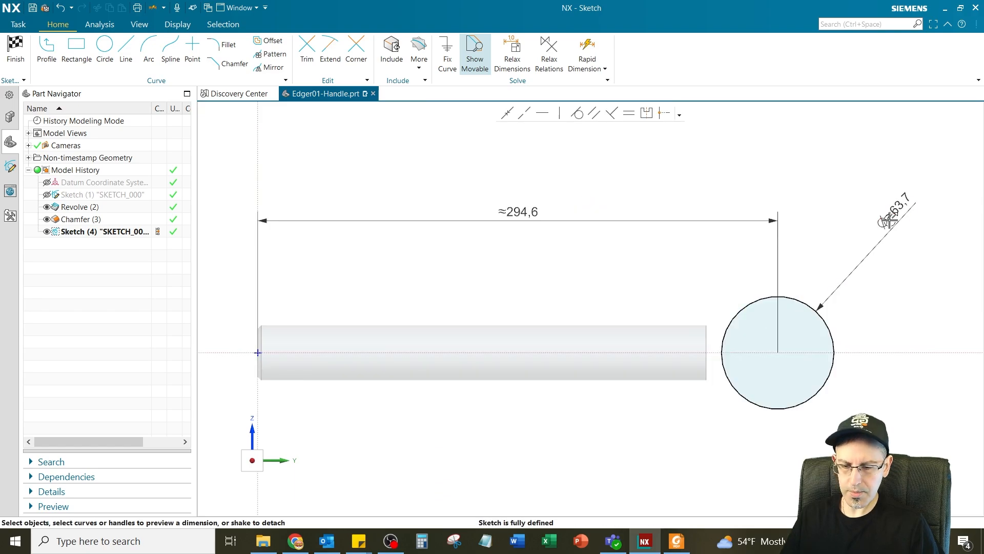
Step: Set the circle's diameter to 6.35 mm and its distance from the sketch origin to 29.5 mm
{"action": "double_click", "coordinate": [891, 220]}
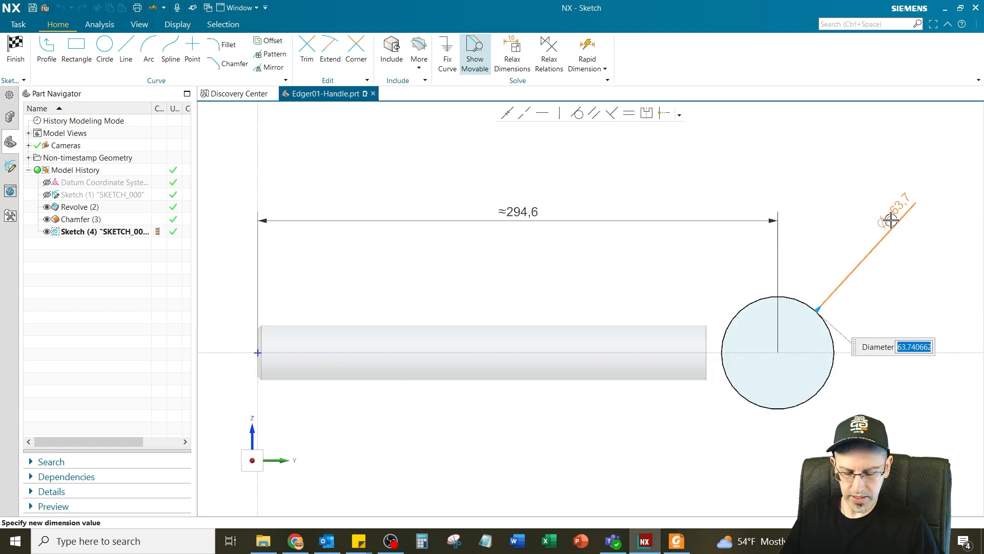
{"action": "type", "text": "6.35"}
{"action": "key", "text": "Return"}
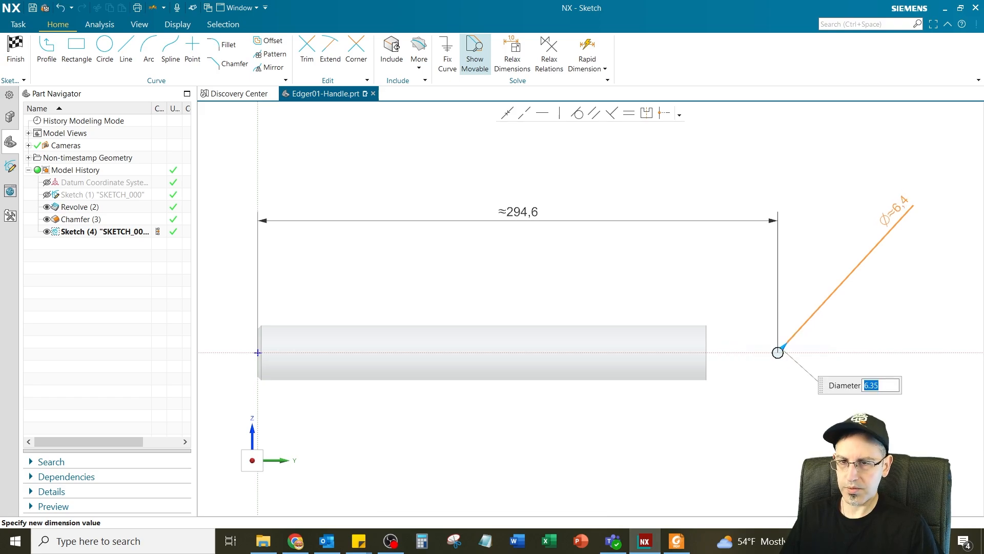
{"action": "double_click", "coordinate": [523, 215]}
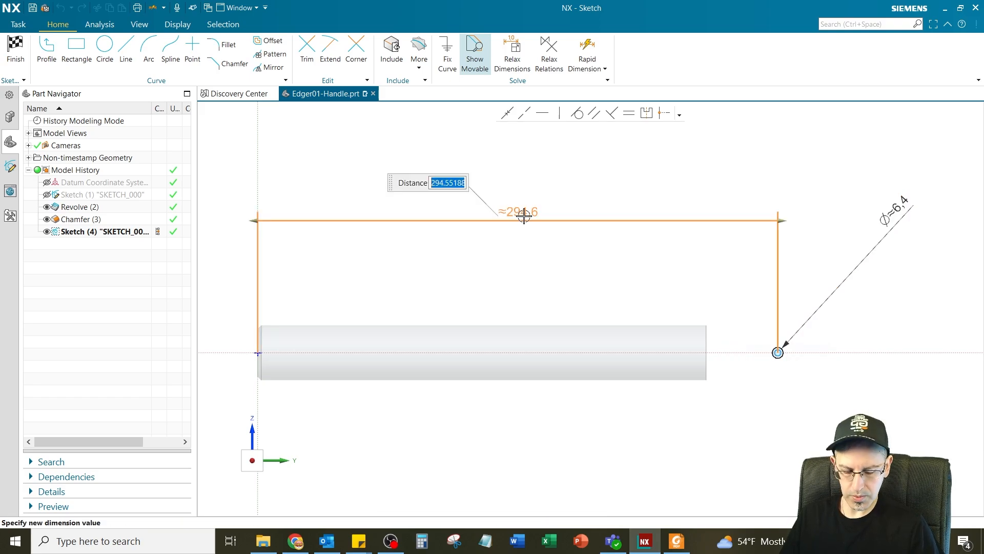
{"action": "type", "text": "29.5"}
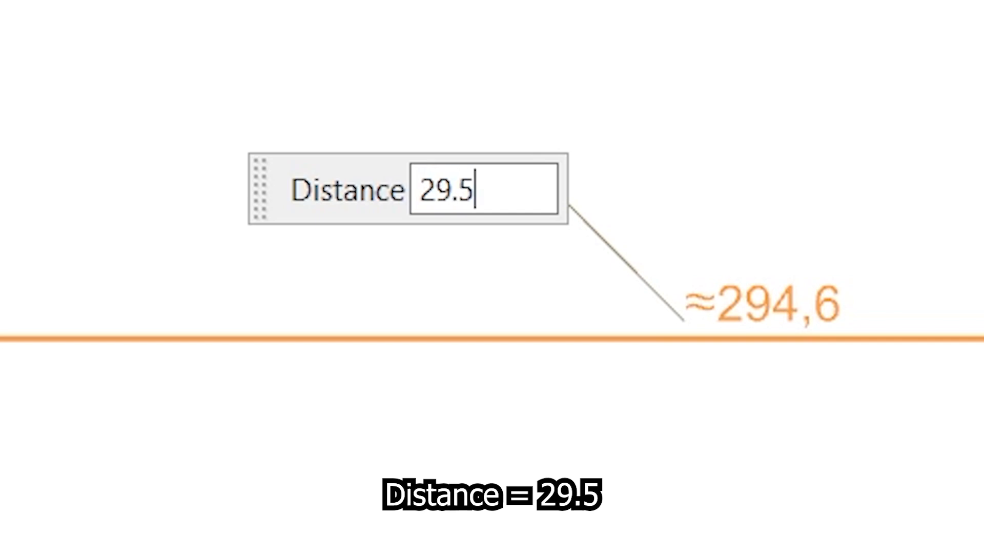
{"action": "key", "text": "Return"}
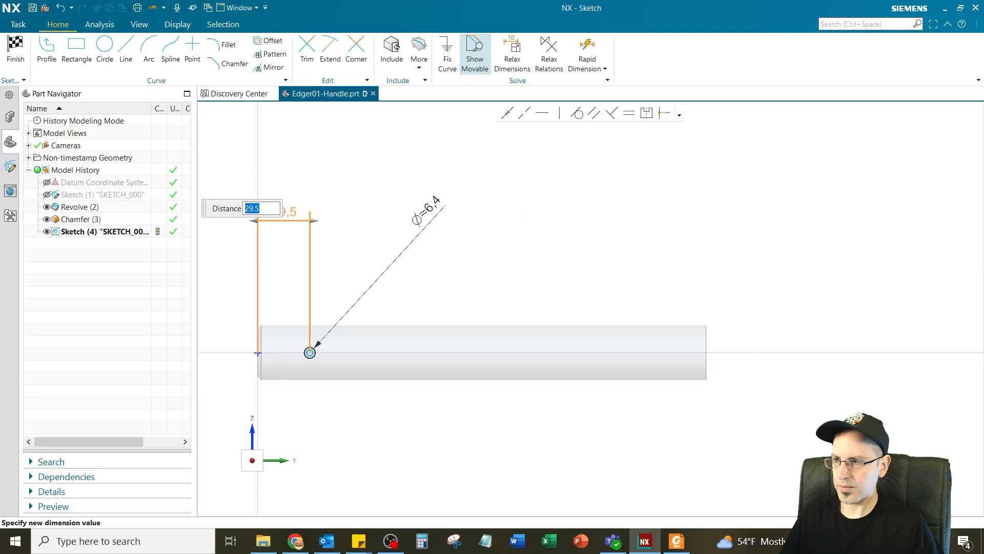
{"action": "key", "text": "Escape"}
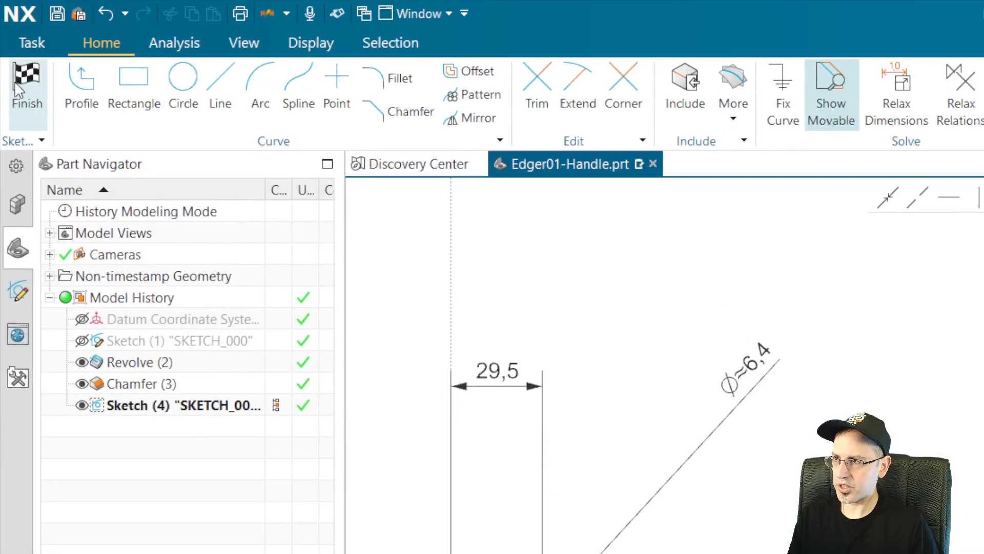
Step: Finish the sketch and extrude its circle from -25 mm to 25 mm with the Boolean set to None
{"action": "left_click", "coordinate": [18, 90]}
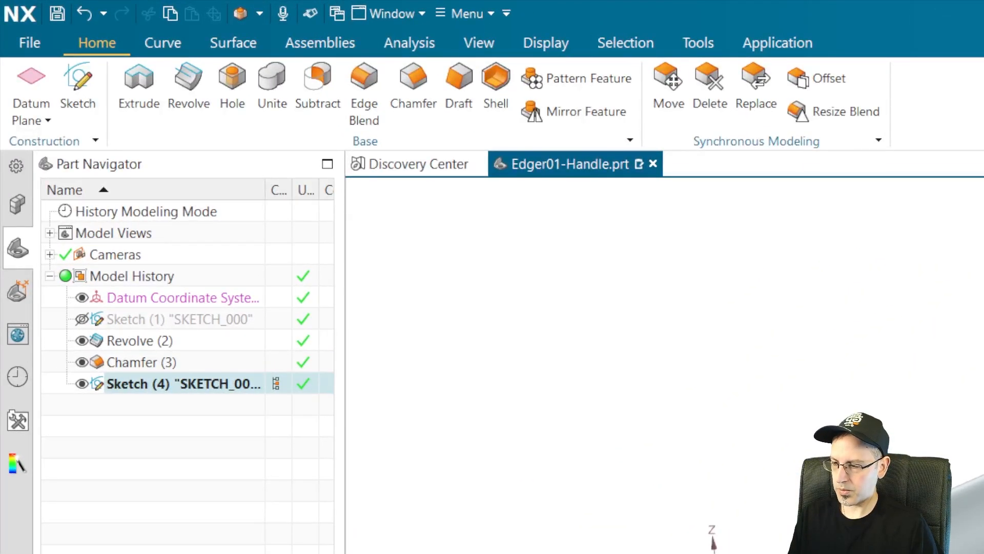
{"action": "left_click", "coordinate": [138, 91]}
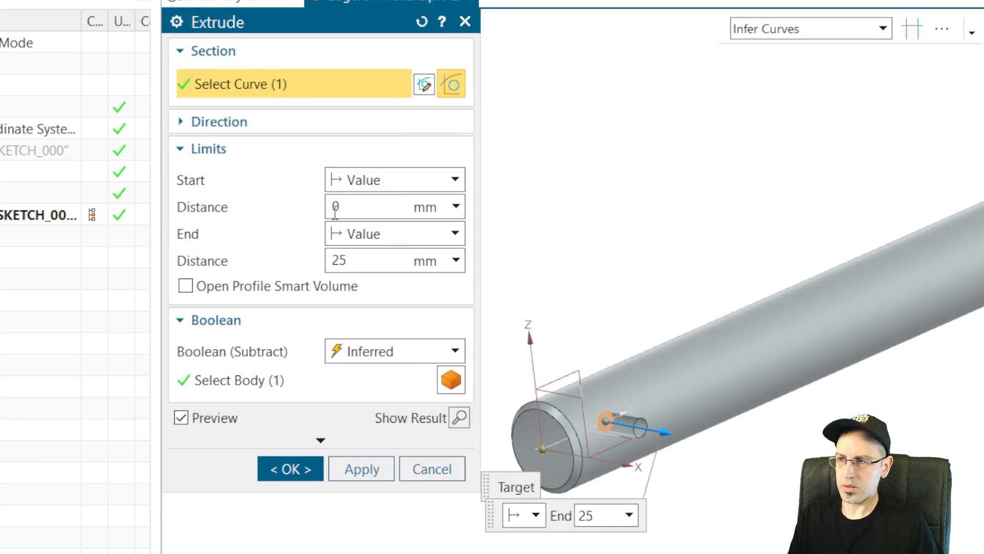
{"action": "left_click", "coordinate": [336, 208]}
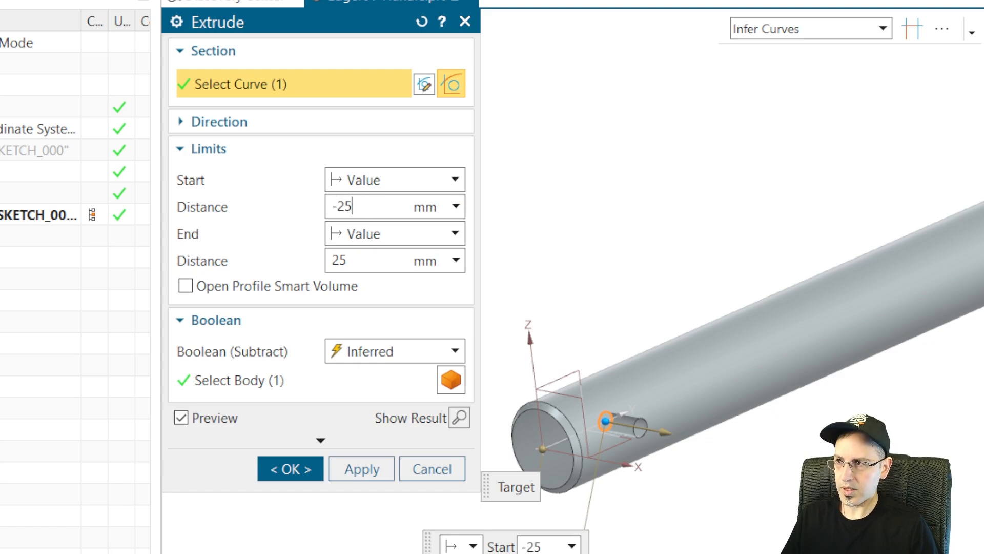
{"action": "type", "text": "-25"}
{"action": "key", "text": "Tab"}
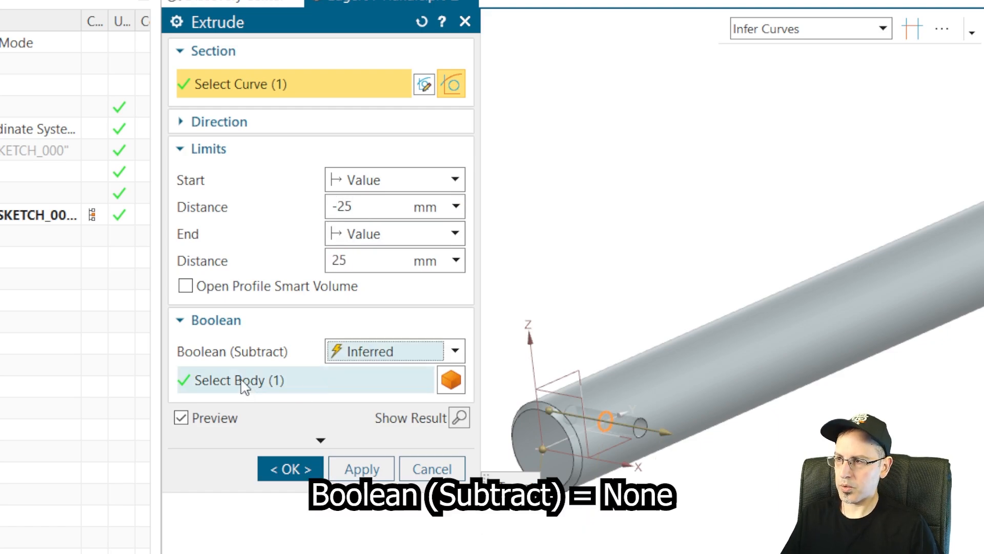
{"action": "left_click", "coordinate": [387, 353]}
{"action": "left_click", "coordinate": [379, 376]}
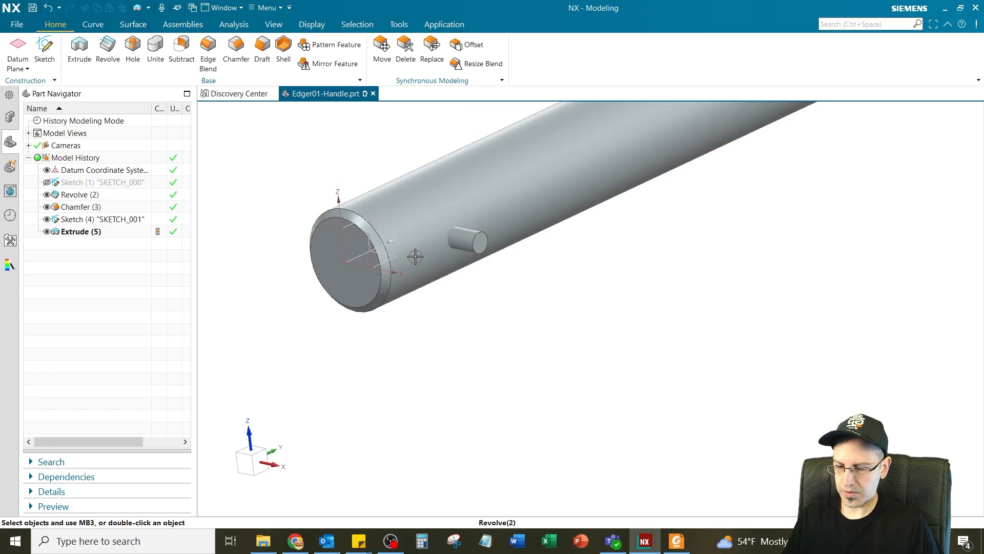
Step: Subtract the extruded cylinder from the handle body to cut the cross hole
{"action": "middle_click_drag", "start_coordinate": [415, 257], "coordinate": [481, 298]}
{"action": "scroll", "coordinate": [432, 273], "scroll_direction": "down", "scroll_amount": 2}
{"action": "scroll", "coordinate": [481, 298], "scroll_direction": "down", "scroll_amount": 1}
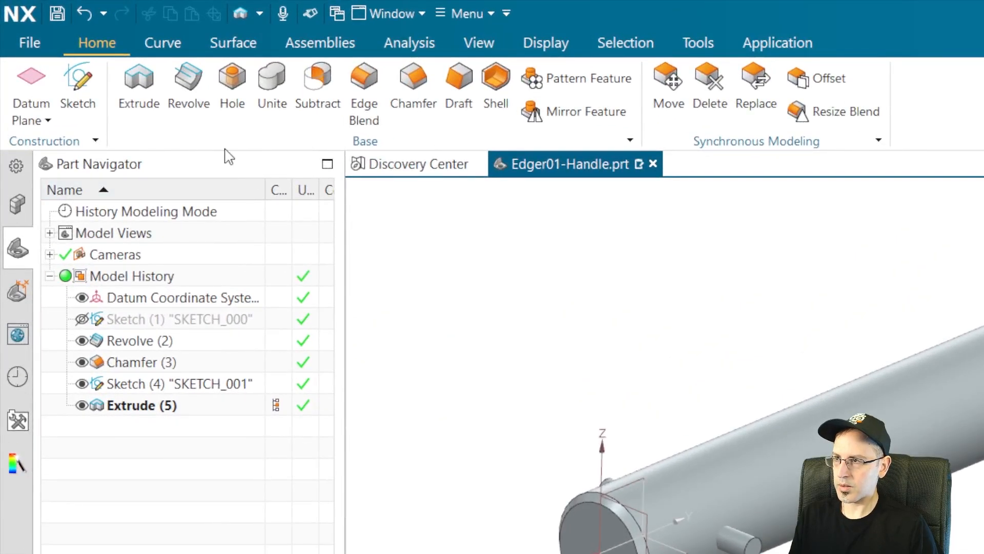
{"action": "left_click", "coordinate": [318, 82]}
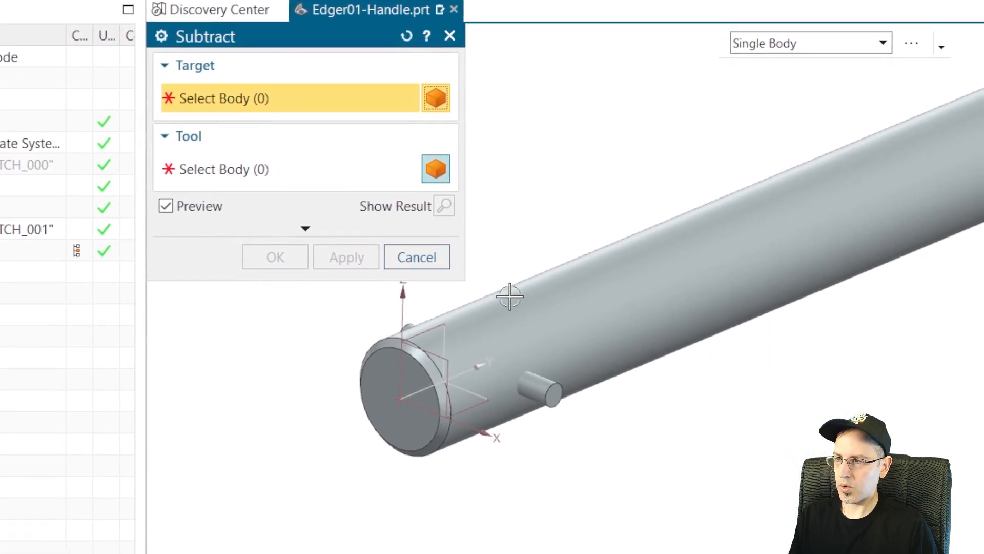
{"action": "left_click", "coordinate": [552, 331]}
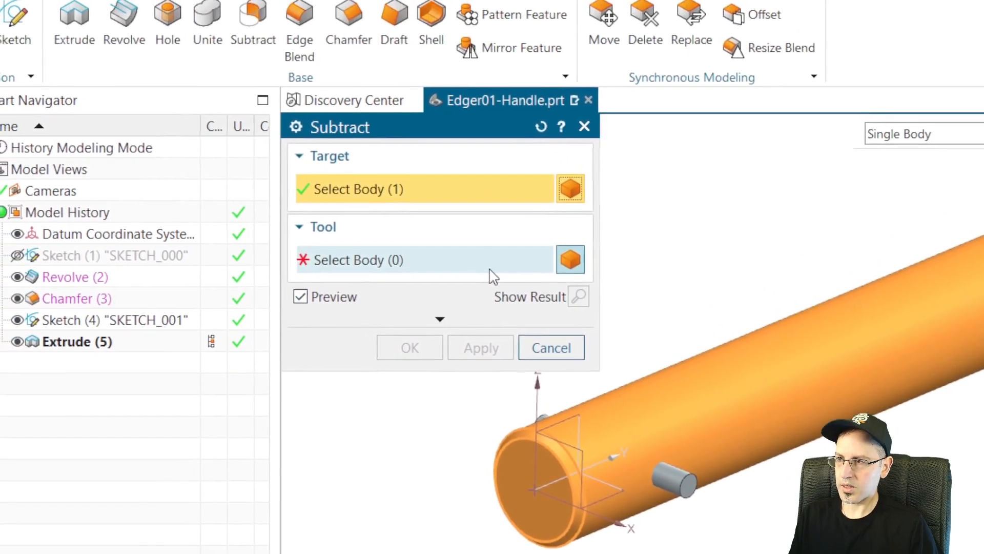
{"action": "left_click", "coordinate": [343, 154]}
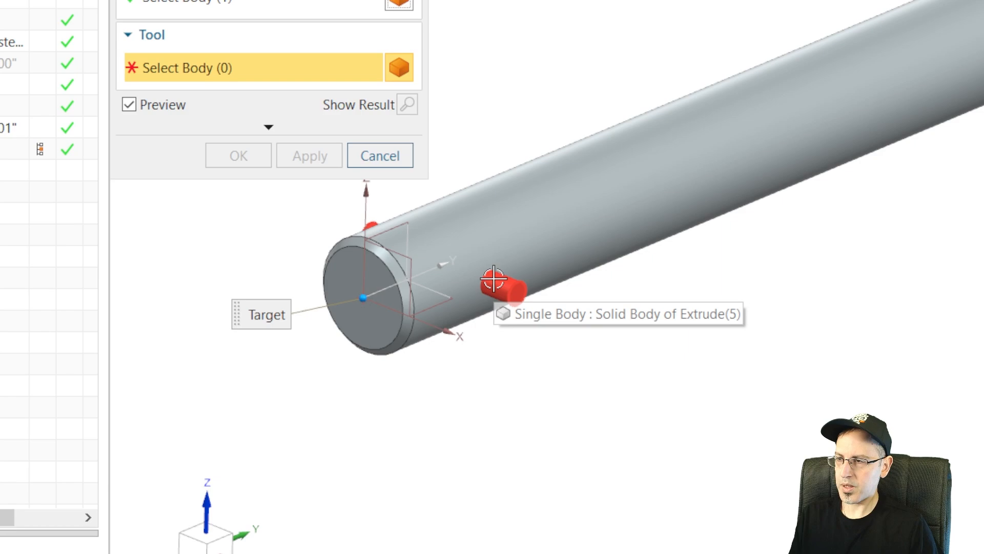
{"action": "left_click", "coordinate": [493, 279]}
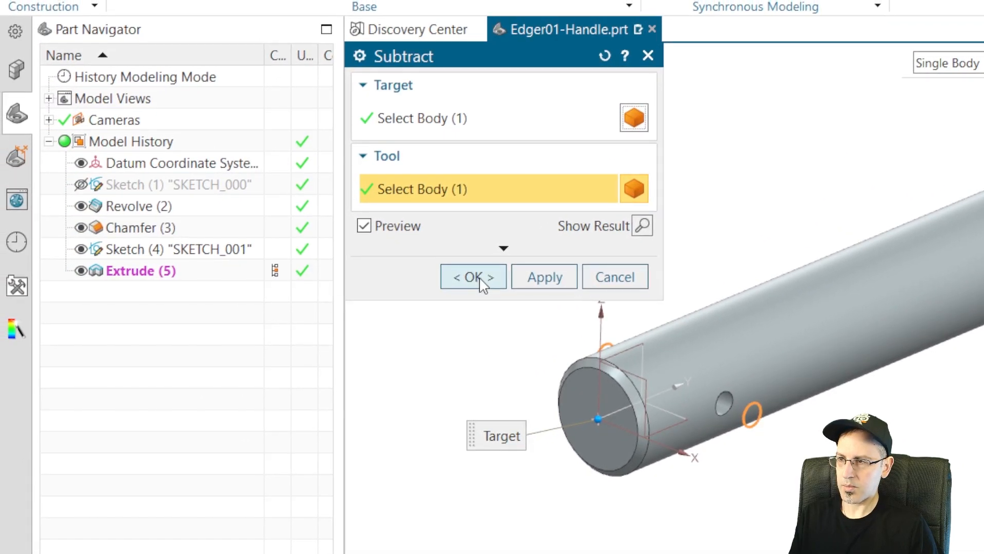
{"action": "left_click", "coordinate": [241, 154]}
{"action": "middle_click_drag", "start_coordinate": [689, 364], "coordinate": [645, 343]}
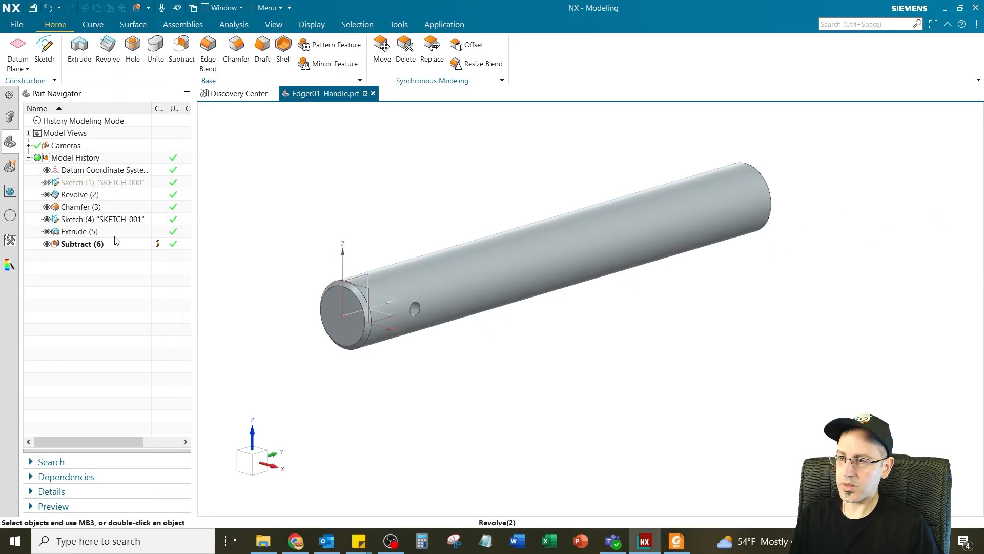
Step: Roll back to the cross hole's Extrude feature and change its Boolean to Subtract, replacing the separate Subtract feature
{"action": "right_click", "coordinate": [110, 235]}
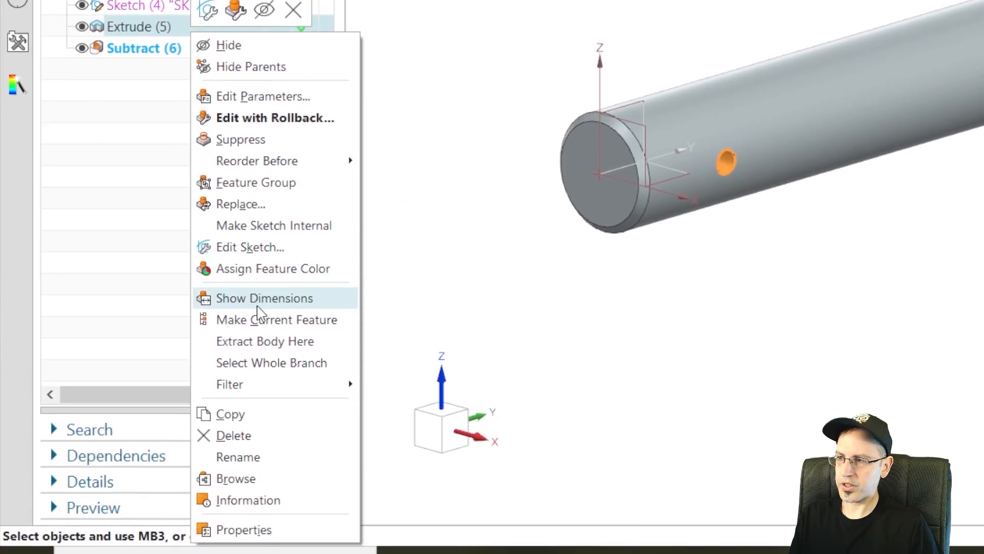
{"action": "left_click", "coordinate": [264, 319]}
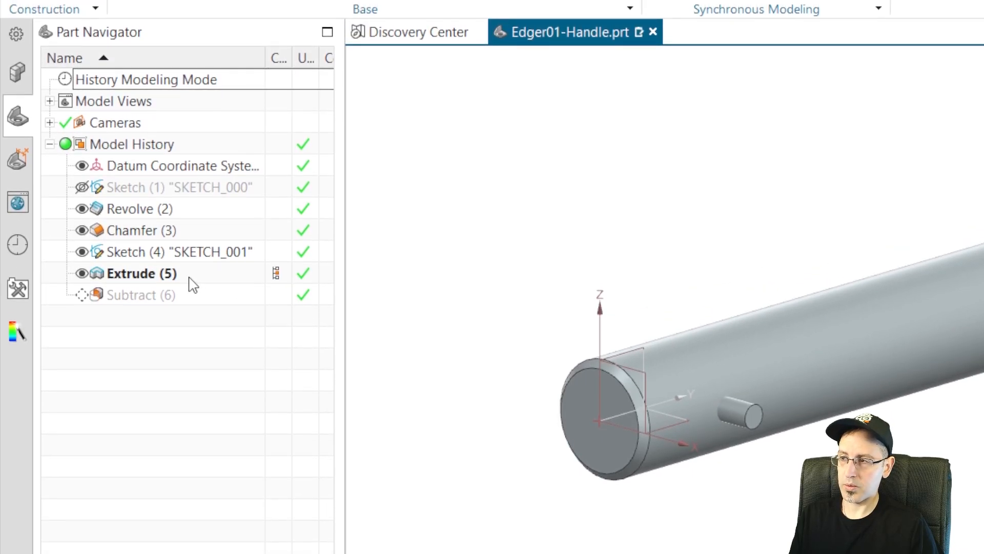
{"action": "double_click", "coordinate": [187, 277]}
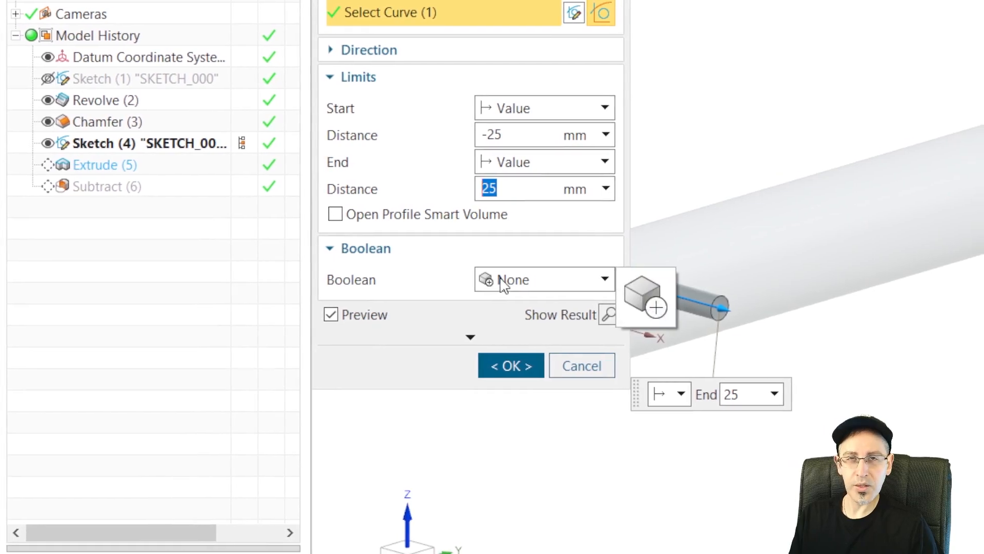
{"action": "left_click", "coordinate": [521, 286]}
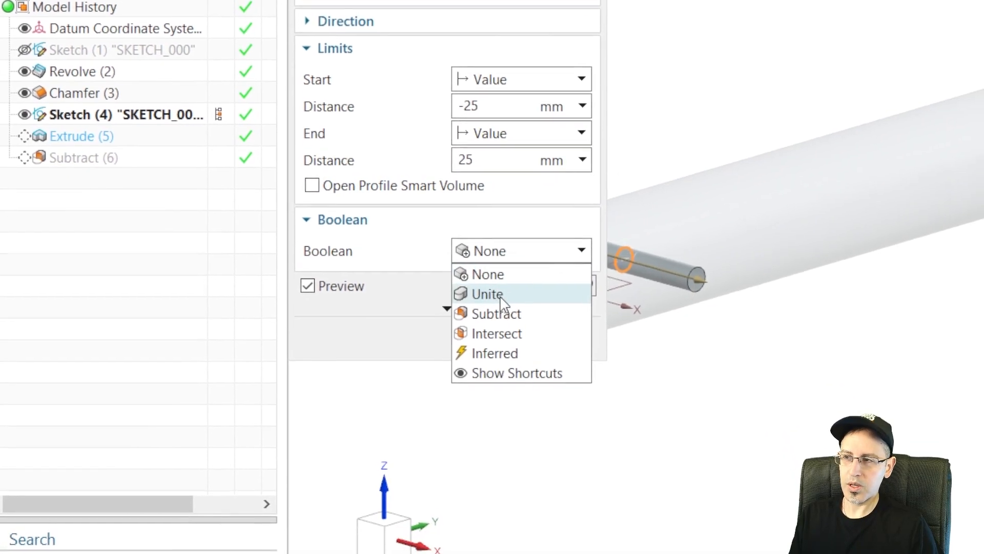
{"action": "left_click", "coordinate": [492, 279]}
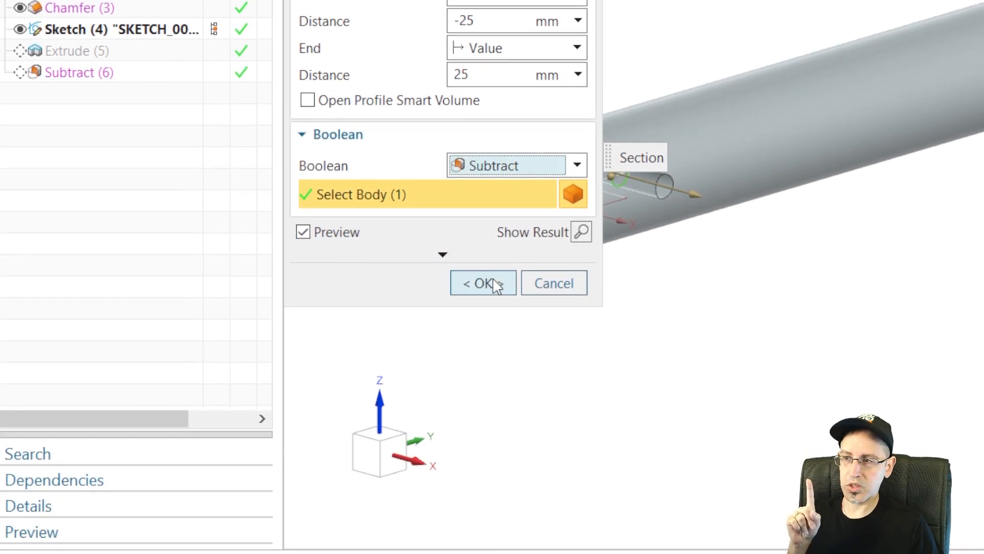
{"action": "left_click", "coordinate": [484, 283]}
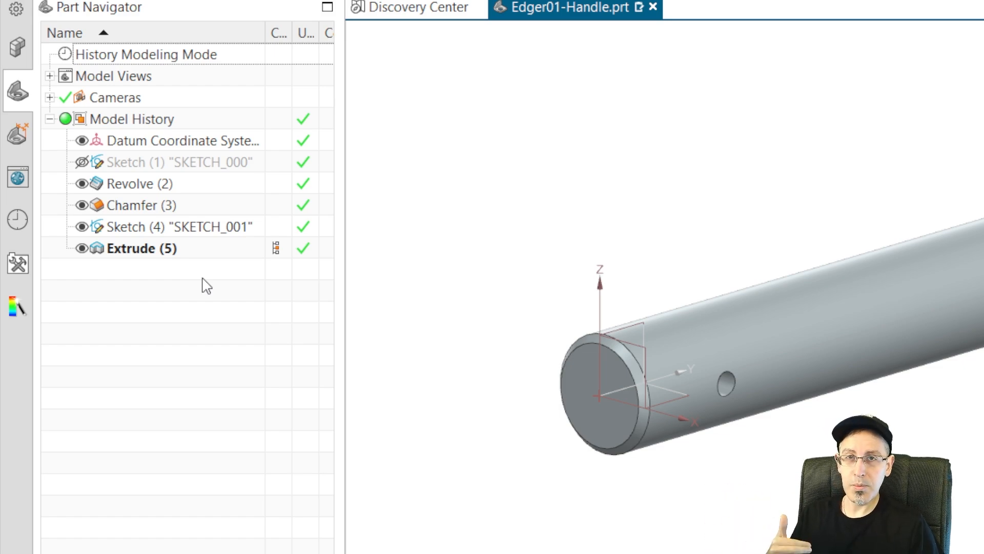
Step: Set the cross hole Extrude's Boolean back to None
{"action": "double_click", "coordinate": [161, 248]}
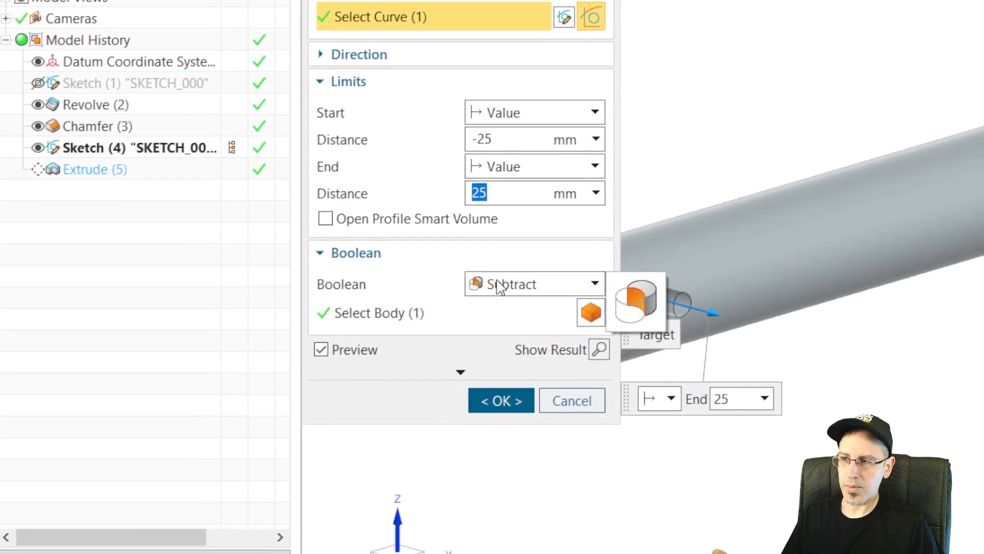
{"action": "left_click", "coordinate": [545, 372]}
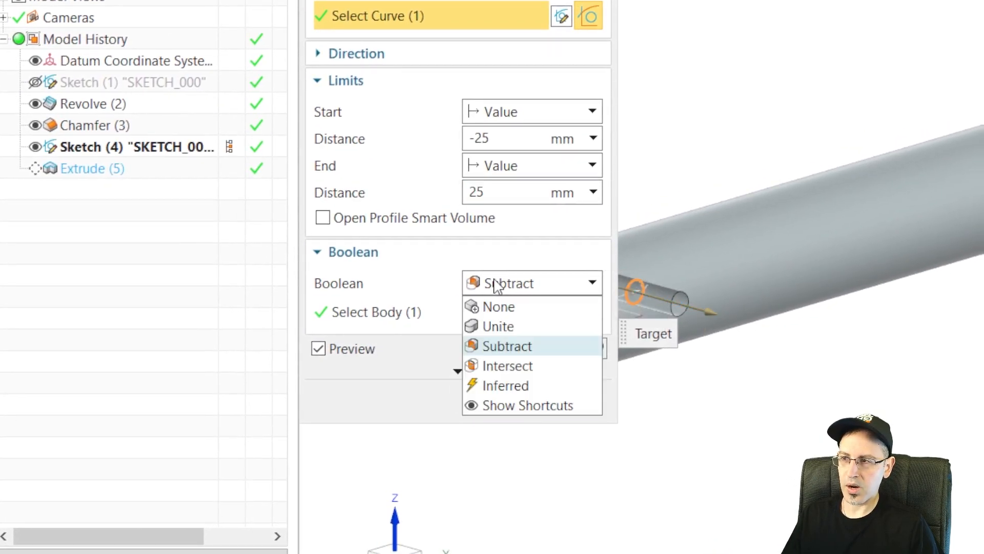
{"action": "left_click", "coordinate": [497, 301]}
{"action": "left_click", "coordinate": [472, 367]}
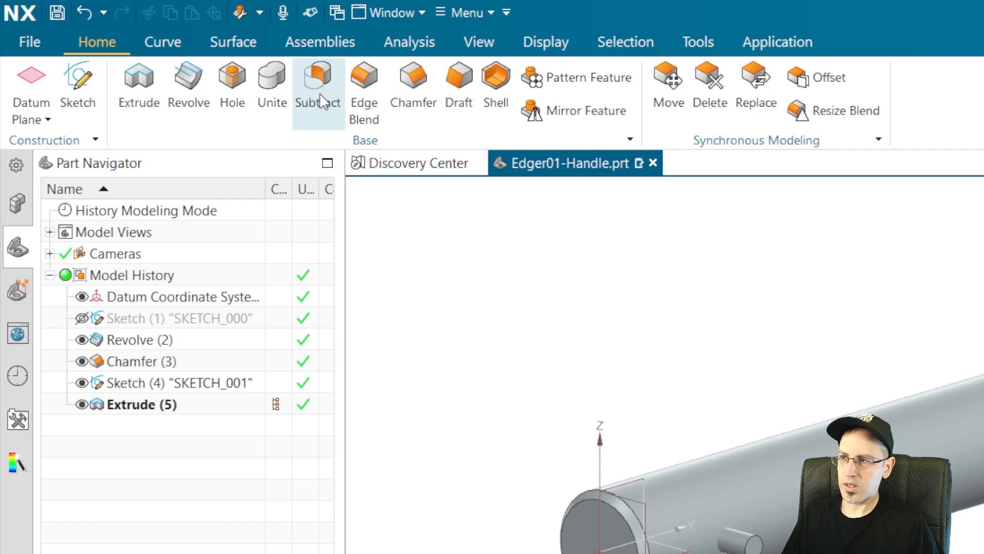
Step: Create a separate Subtract feature with the handle as the target and the extruded cylinder as the tool
{"action": "left_click", "coordinate": [324, 0]}
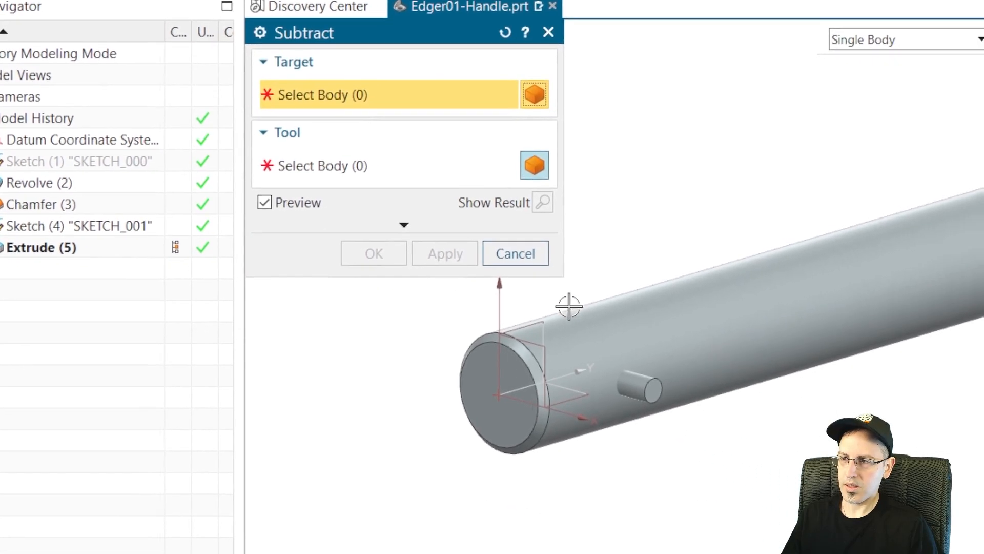
{"action": "left_click", "coordinate": [569, 307]}
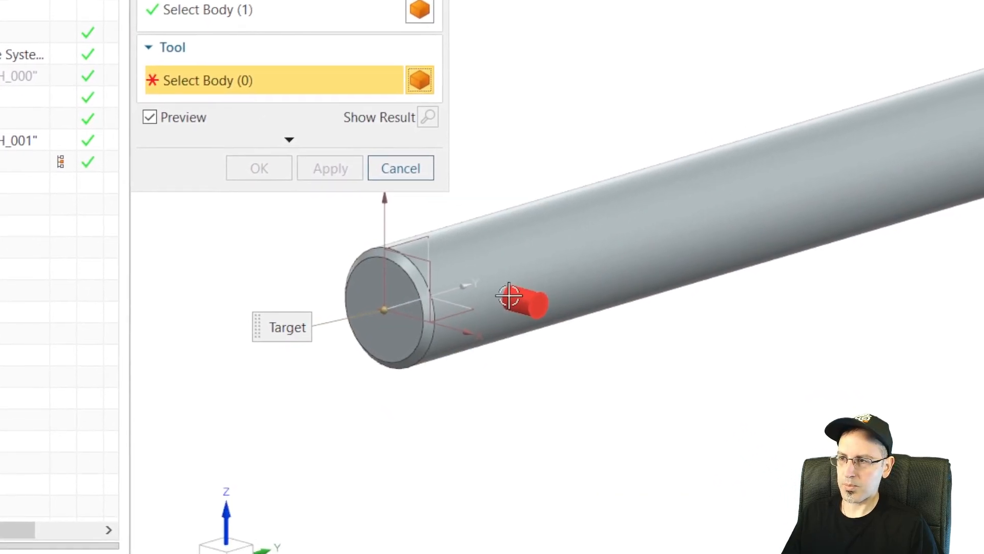
{"action": "left_click", "coordinate": [626, 382]}
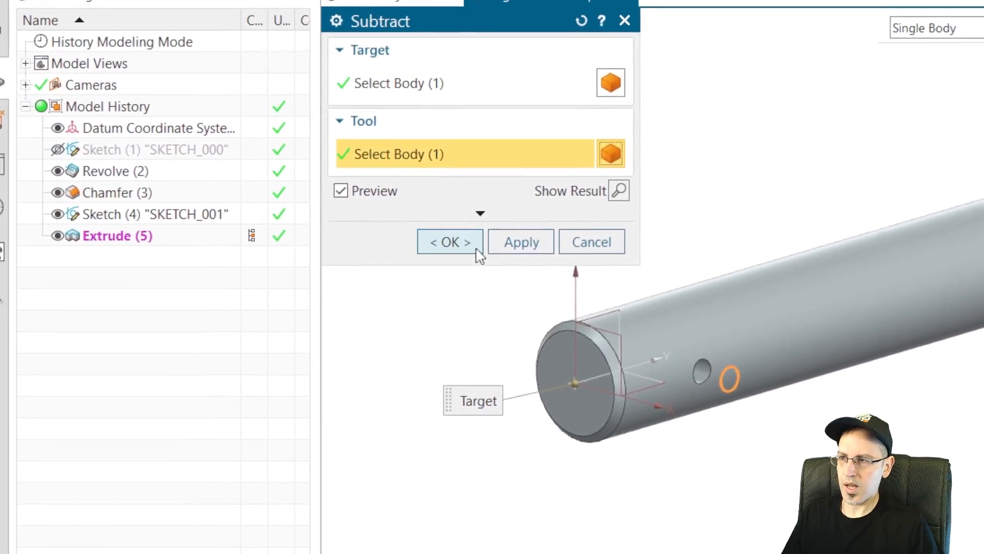
{"action": "left_click", "coordinate": [490, 274]}
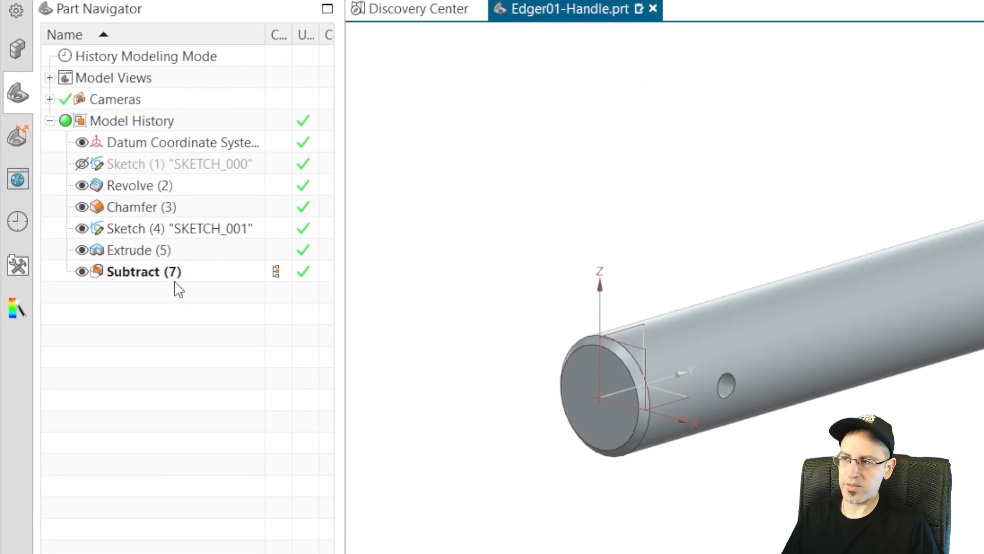
{"action": "left_click", "coordinate": [161, 278]}
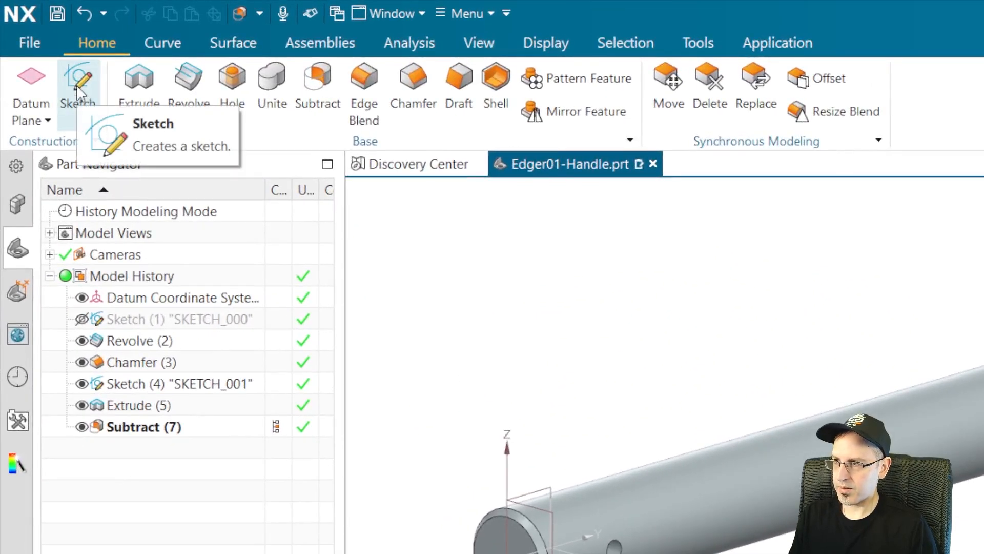
Step: Start a new sketch on the YZ plane of the datum coordinate system
{"action": "left_click", "coordinate": [78, 92]}
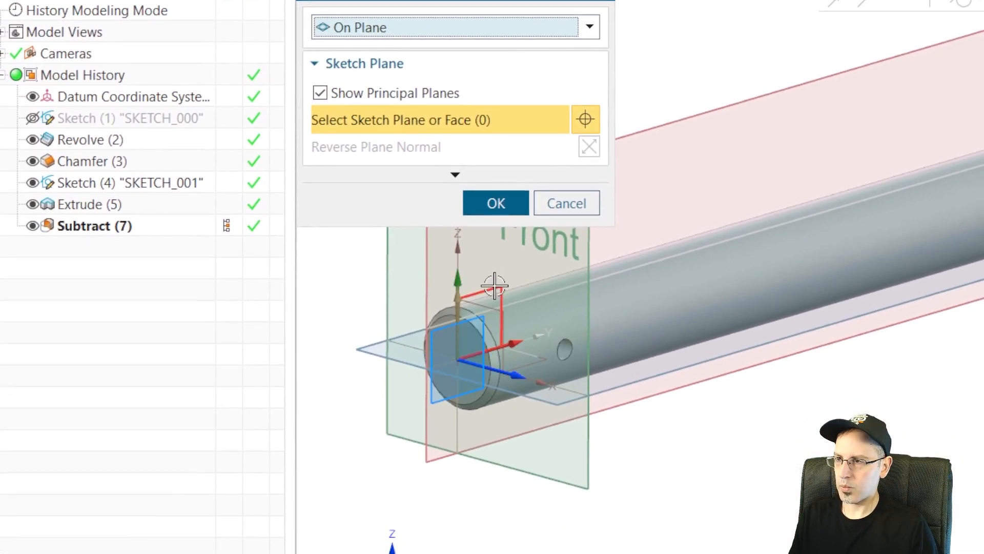
{"action": "left_click", "coordinate": [468, 305]}
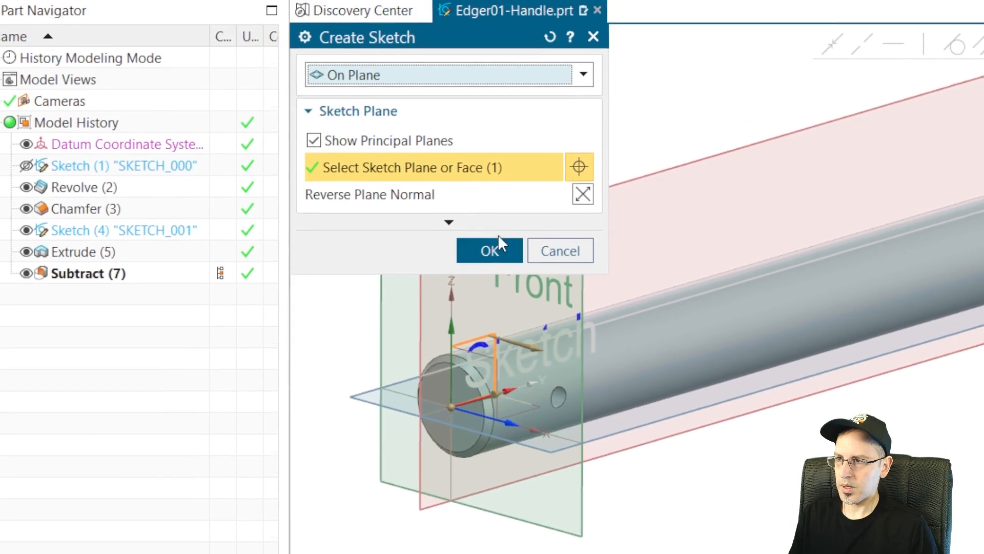
{"action": "left_click", "coordinate": [497, 241]}
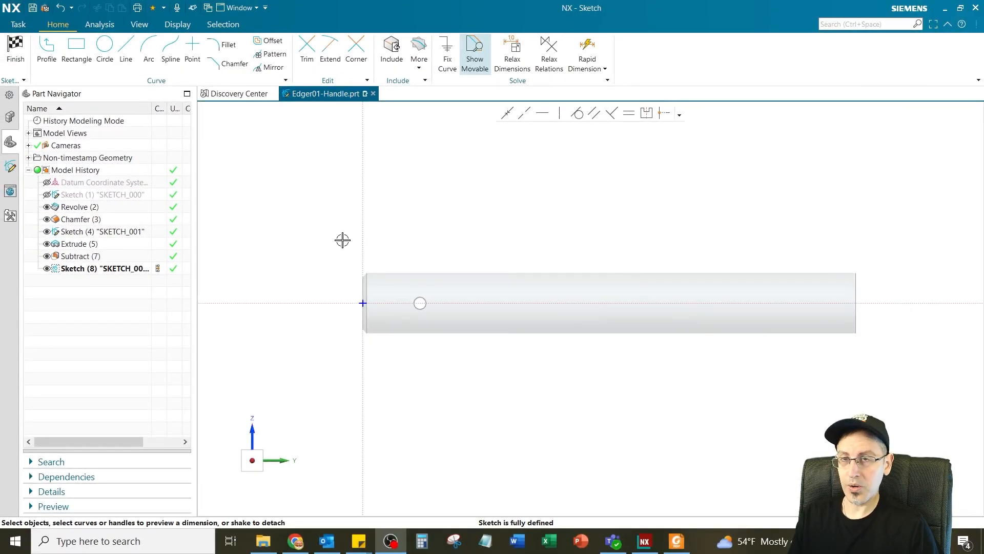
Step: Sketch a circle about 65.7 mm in diameter centred on the horizontal axis, just beyond the handle's far end
{"action": "left_click", "coordinate": [105, 45]}
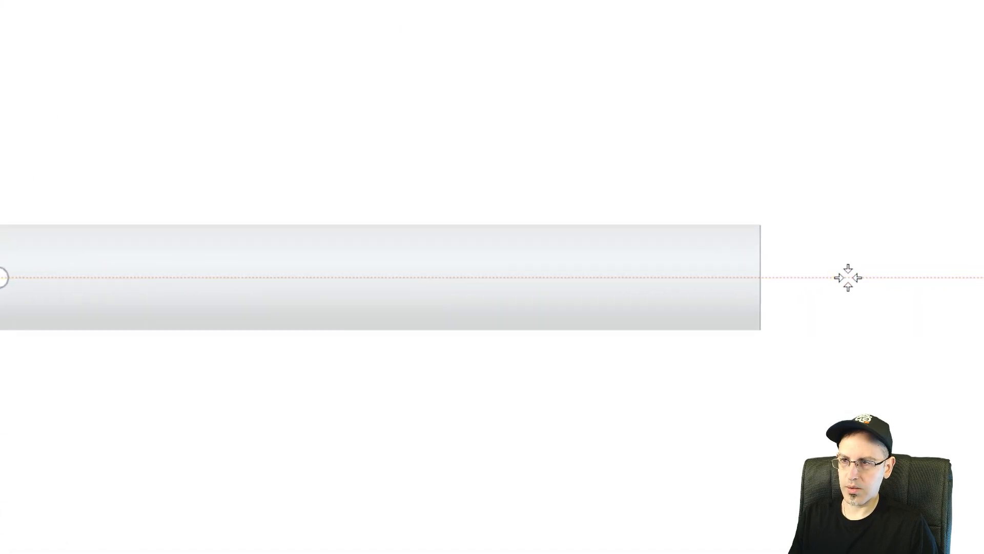
{"action": "left_click", "coordinate": [849, 277]}
{"action": "left_click", "coordinate": [876, 166]}
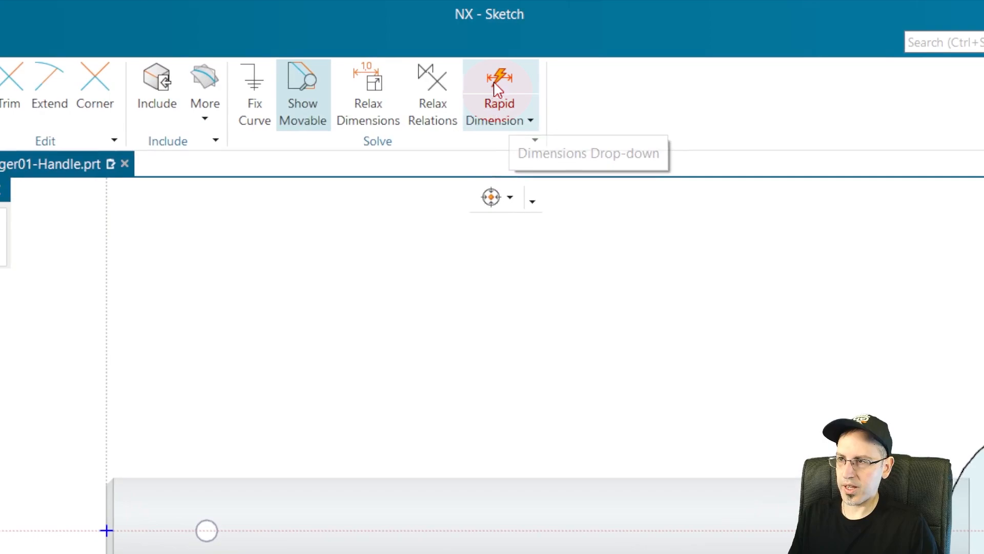
Step: Add Rapid Dimensions for the circle's diameter and the horizontal distance from the sketch origin to its centre
{"action": "left_click", "coordinate": [496, 88]}
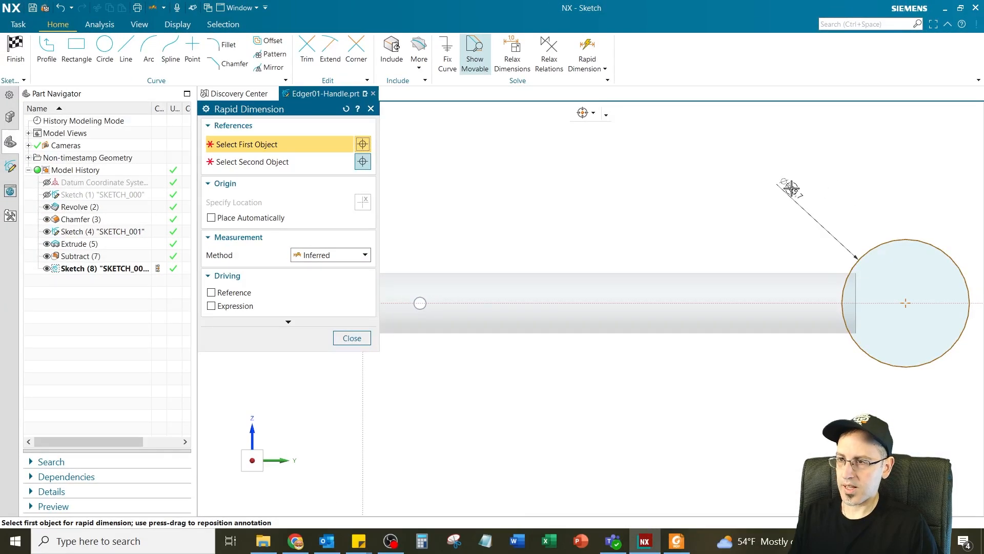
{"action": "key", "text": "Escape"}
{"action": "left_click", "coordinate": [592, 52]}
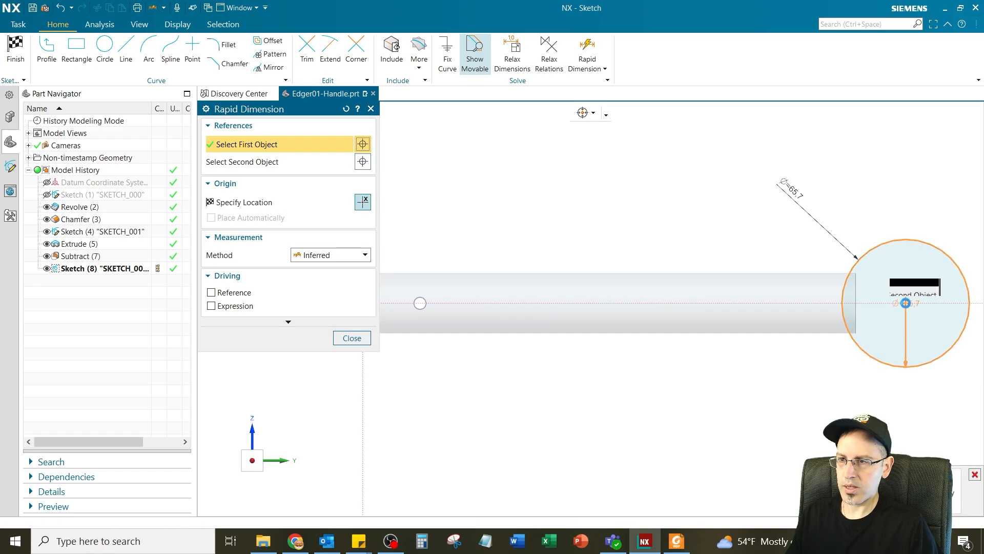
{"action": "left_click", "coordinate": [905, 303]}
{"action": "scroll", "coordinate": [905, 303], "scroll_direction": "down", "scroll_amount": 1}
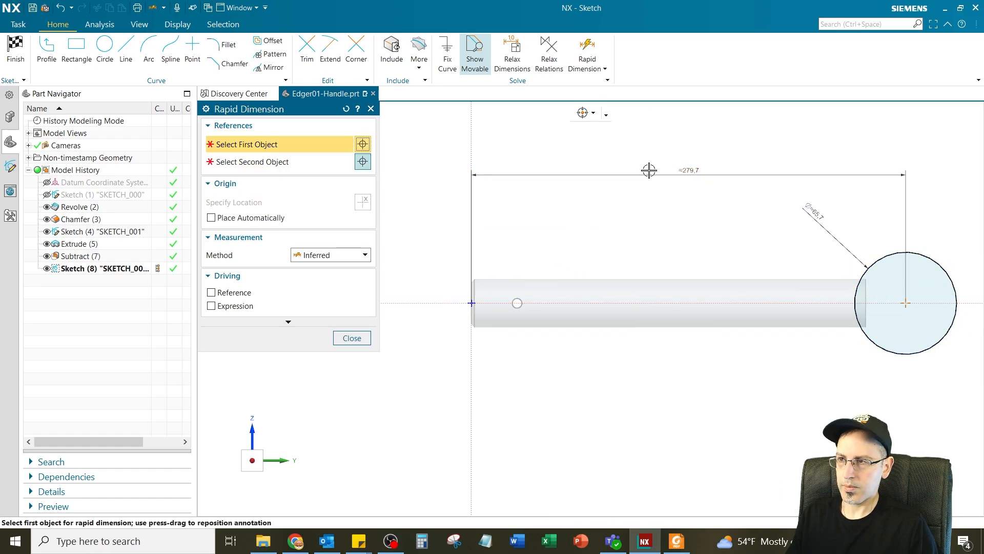
{"action": "scroll", "coordinate": [868, 200], "scroll_direction": "up", "scroll_amount": 2}
{"action": "key", "text": "Escape"}
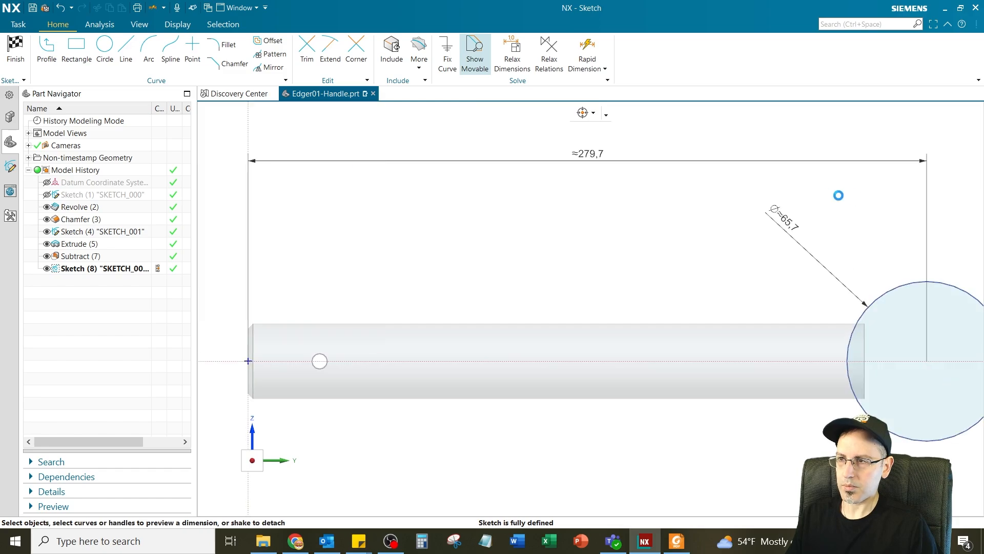
{"action": "scroll", "coordinate": [723, 194], "scroll_direction": "down", "scroll_amount": 1}
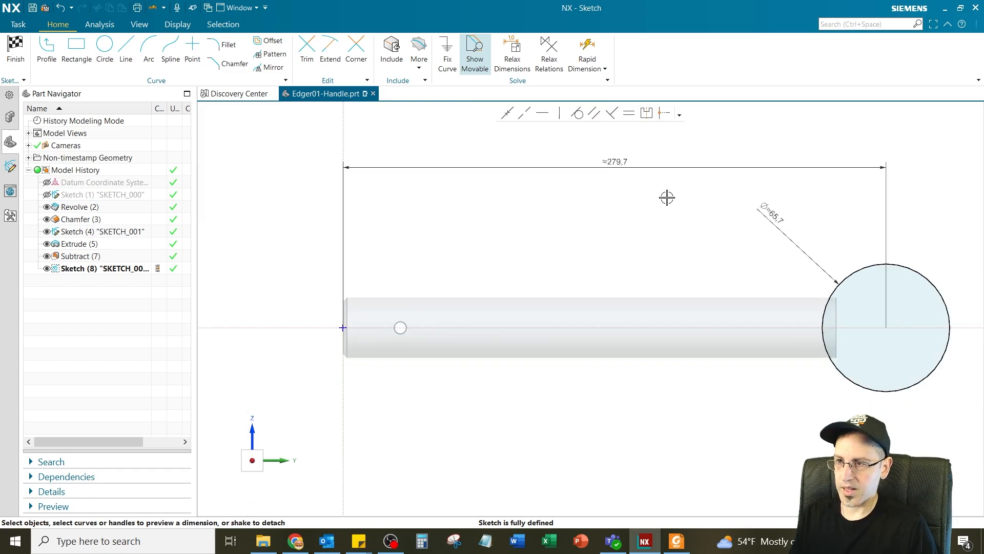
Step: Set the circle centre's horizontal distance from the sketch origin to 81.5 mm and the circle's diameter to 6.35 mm
{"action": "middle_click_drag", "start_coordinate": [657, 206], "coordinate": [593, 258], "text": "shift"}
{"action": "scroll", "coordinate": [585, 245], "scroll_direction": "up", "scroll_amount": 2}
{"action": "scroll", "coordinate": [584, 243], "scroll_direction": "down", "scroll_amount": 2}
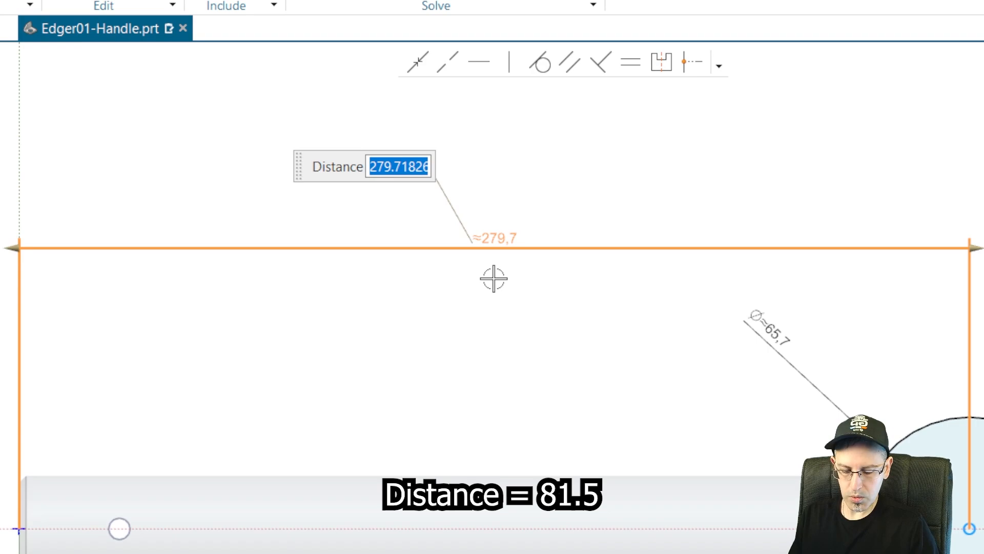
{"action": "type", "text": ".5"}
{"action": "key", "text": "Return"}
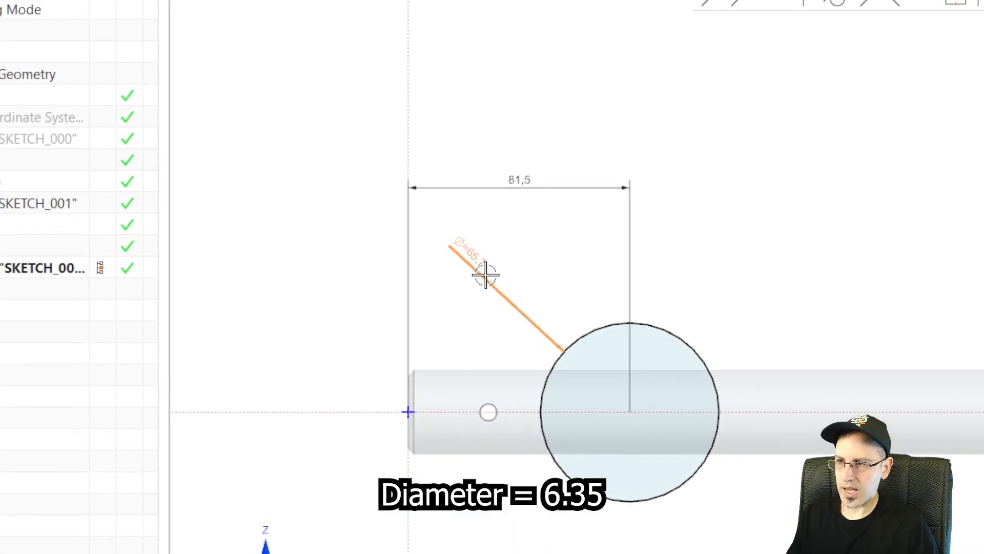
{"action": "double_click", "coordinate": [487, 276]}
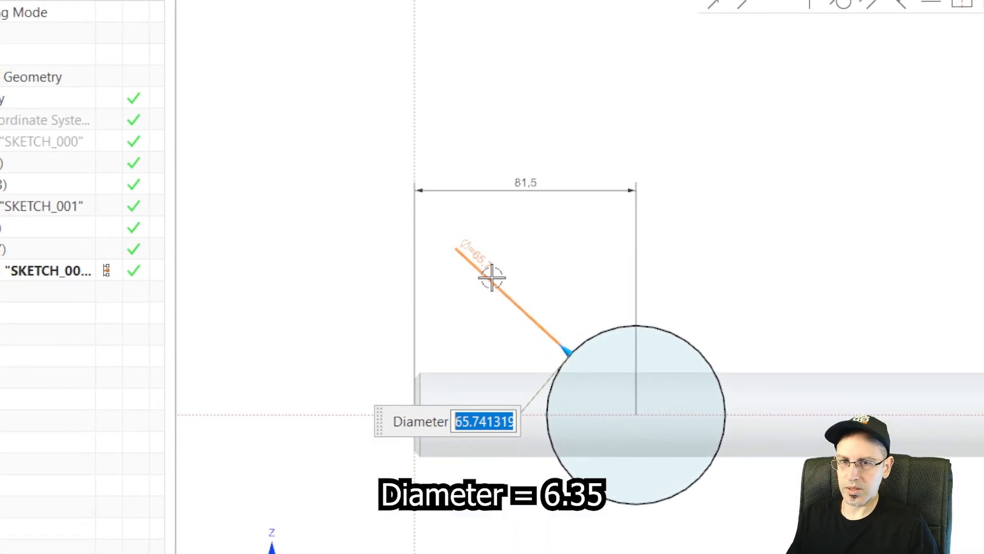
{"action": "type", "text": "6"}
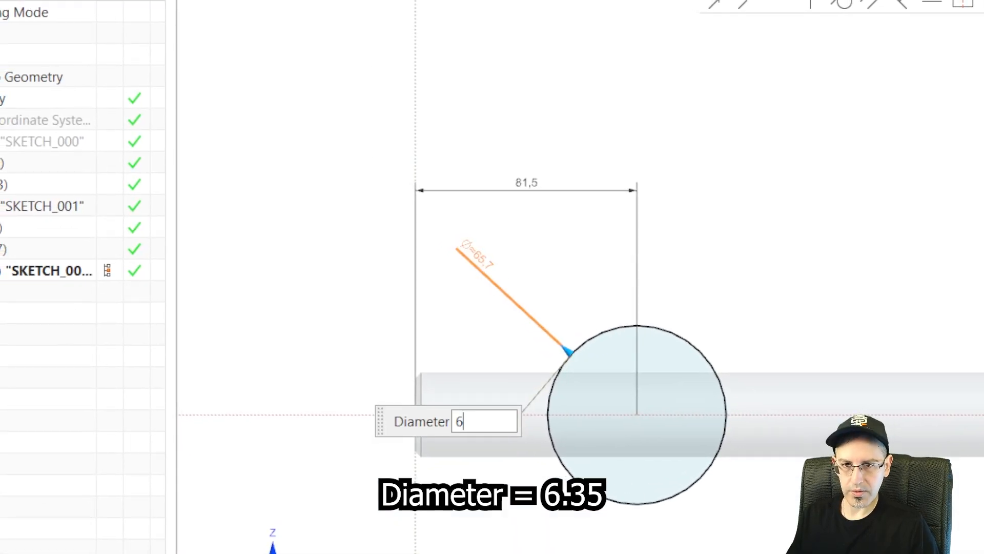
{"action": "type", "text": ".35"}
{"action": "key", "text": "Return"}
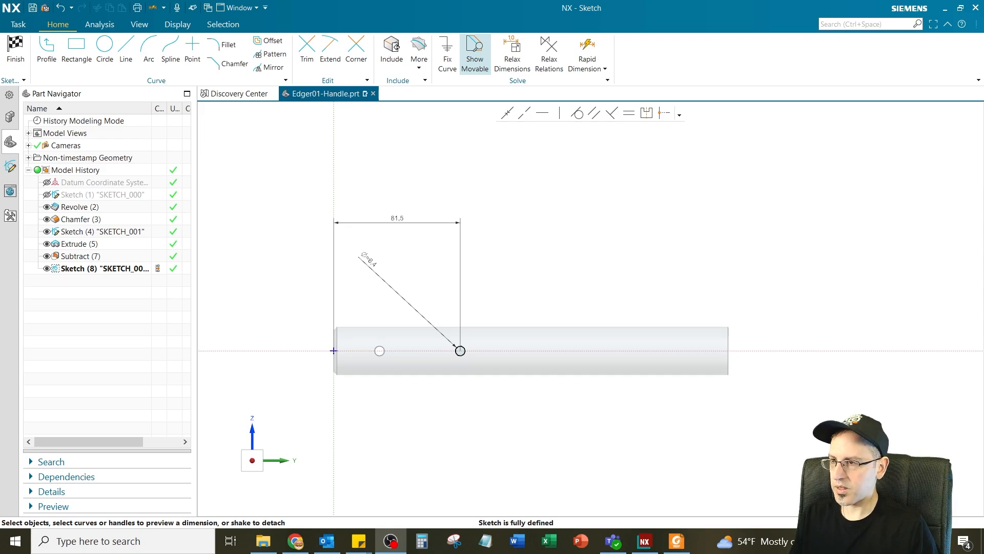
Step: Finish the sketch and extrude its circle from -25 mm to 25 mm as a separate body with Boolean set to None
{"action": "left_click", "coordinate": [15, 49]}
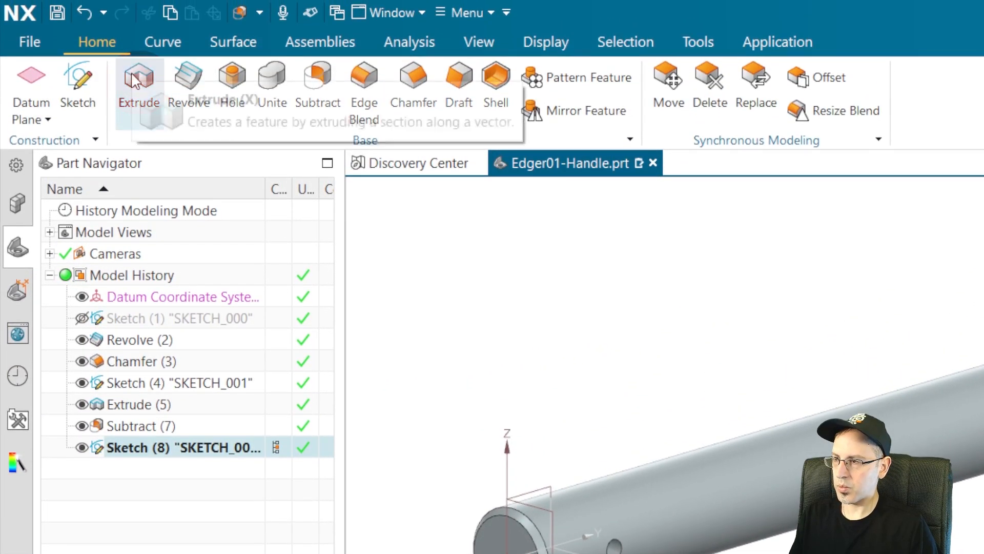
{"action": "left_click", "coordinate": [160, 87]}
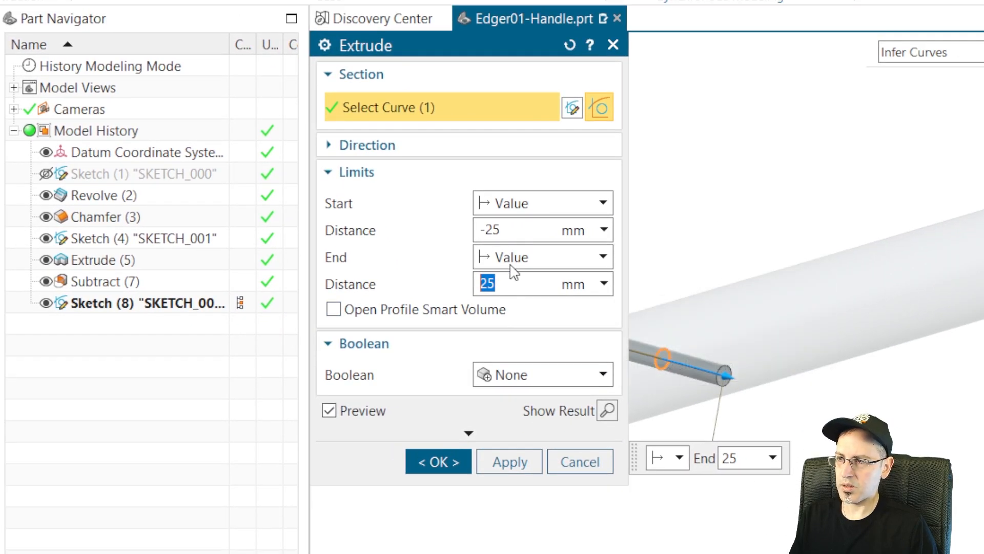
{"action": "left_click", "coordinate": [443, 461]}
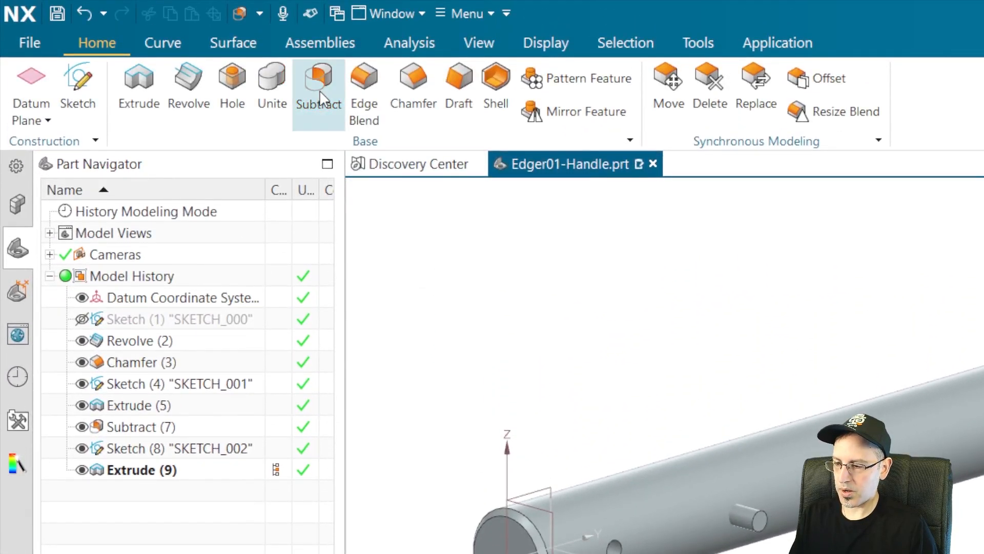
Step: Subtract the newly extruded cylinder from the handle body to cut the second cross hole
{"action": "left_click", "coordinate": [321, 98]}
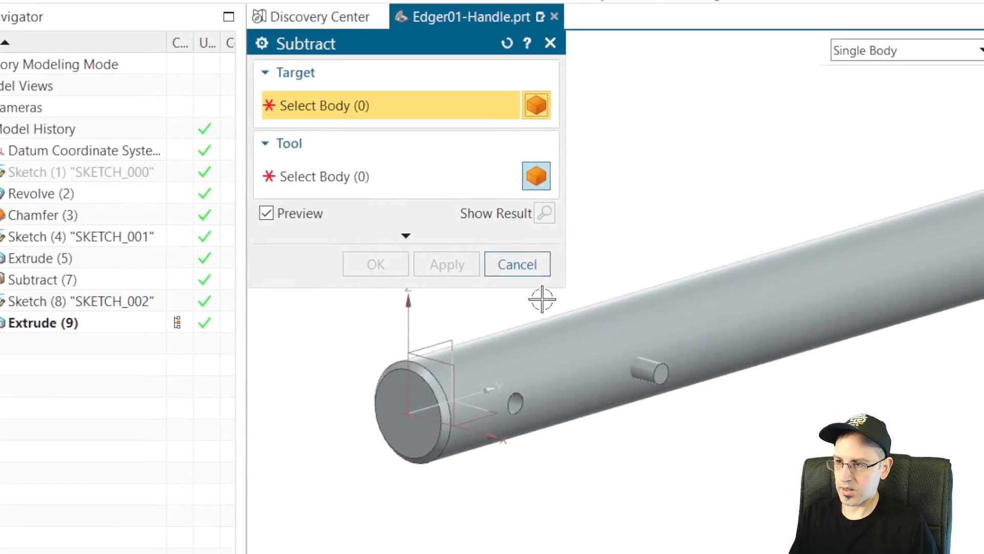
{"action": "left_click", "coordinate": [659, 476]}
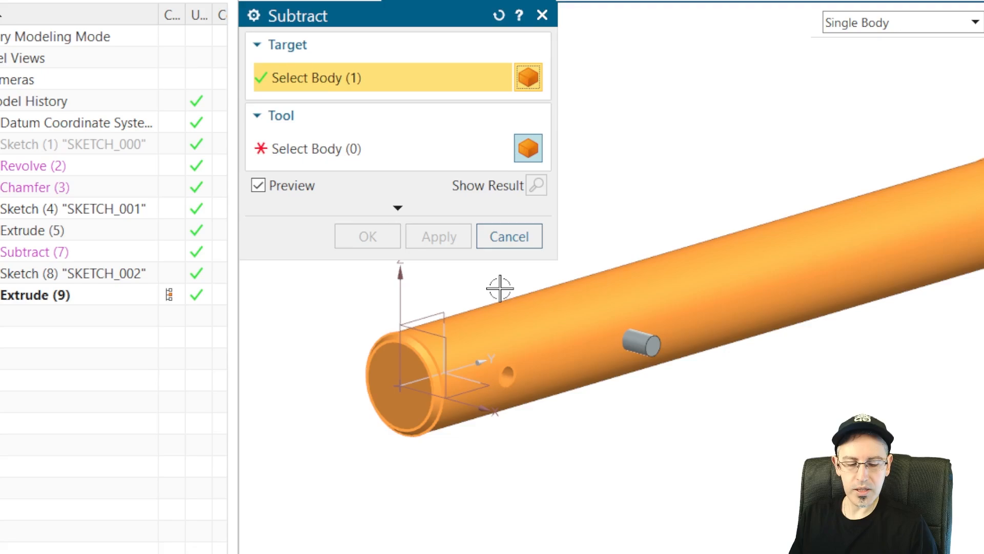
{"action": "middle_click", "coordinate": [493, 279]}
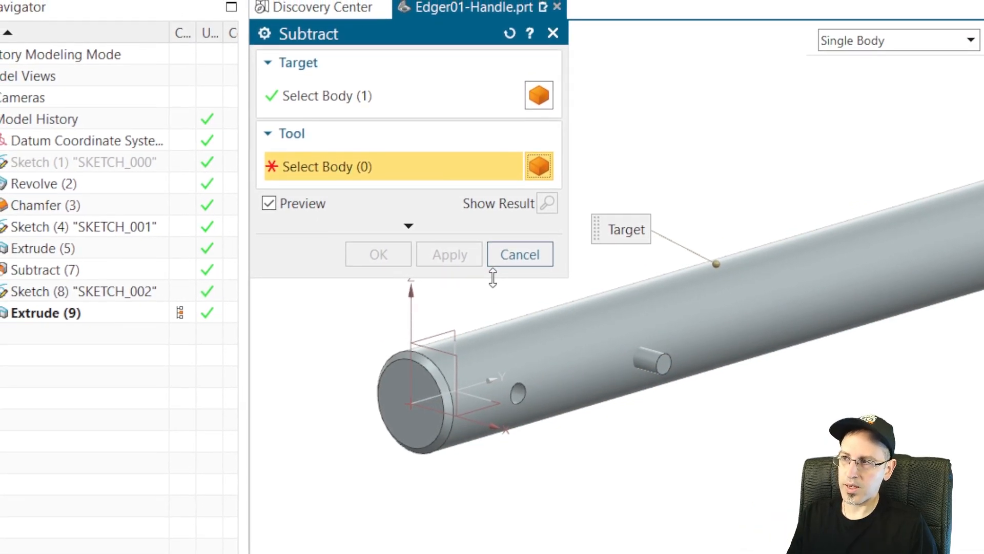
{"action": "left_click", "coordinate": [647, 359]}
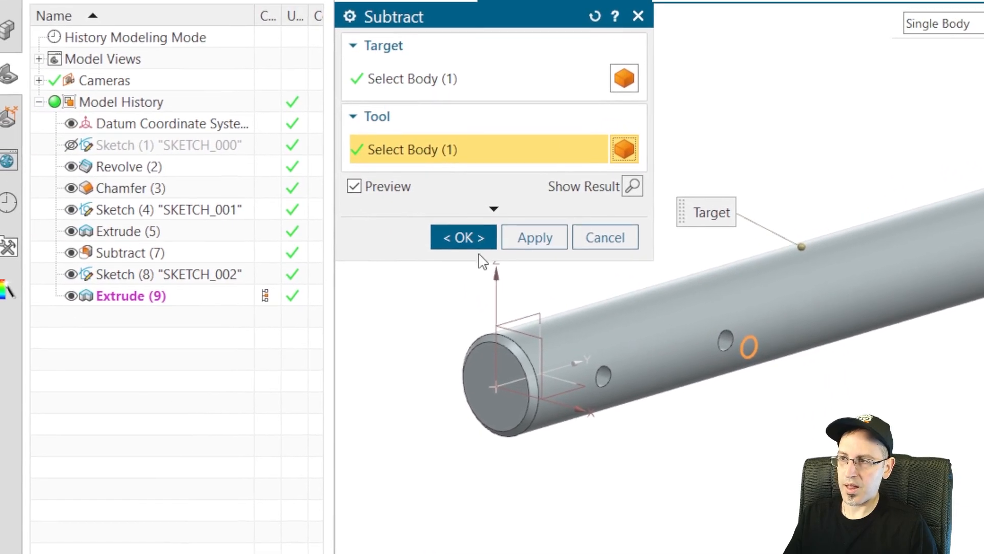
{"action": "left_click", "coordinate": [463, 237]}
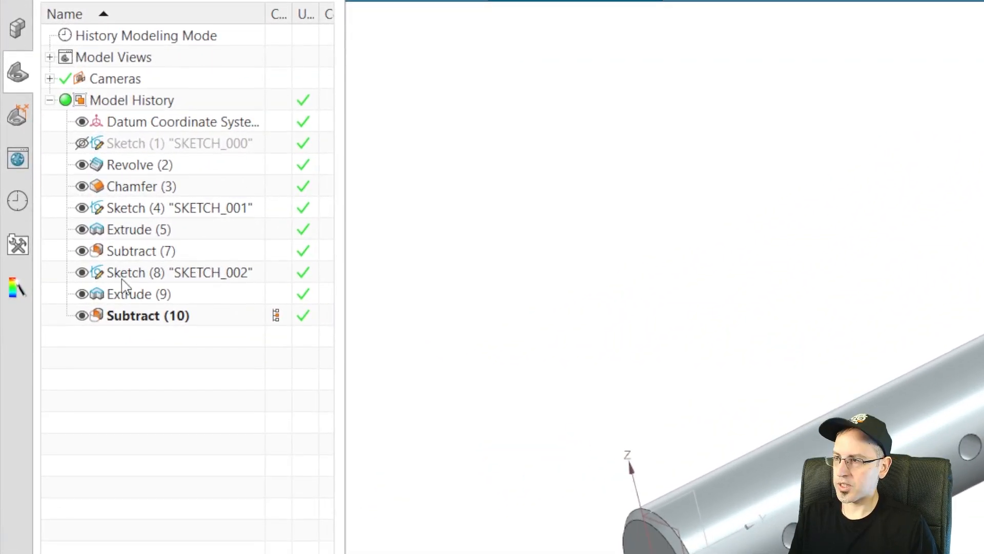
Step: Make the second hole's sketch, SKETCH_002, the current feature, open it for editing, and finish the sketch
{"action": "left_click", "coordinate": [126, 281]}
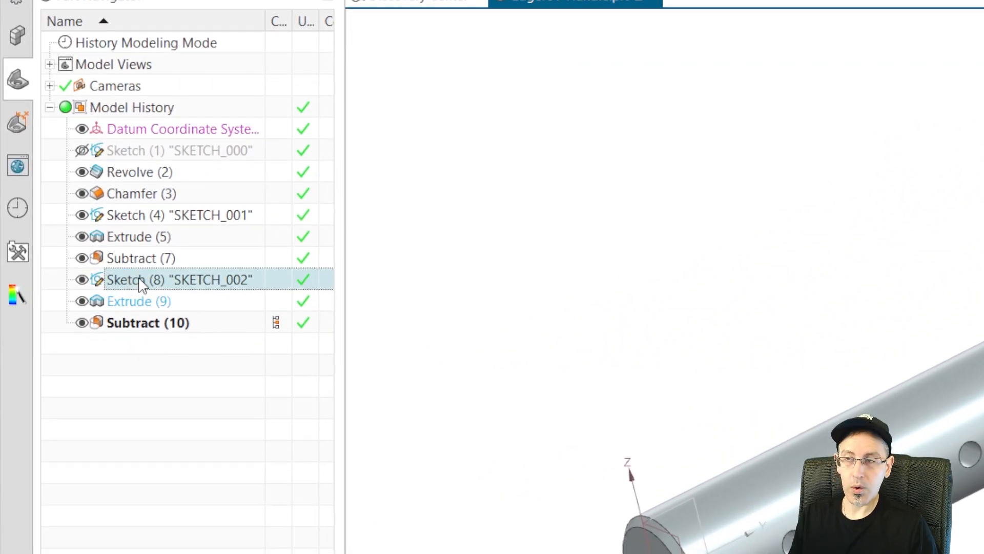
{"action": "right_click", "coordinate": [142, 283]}
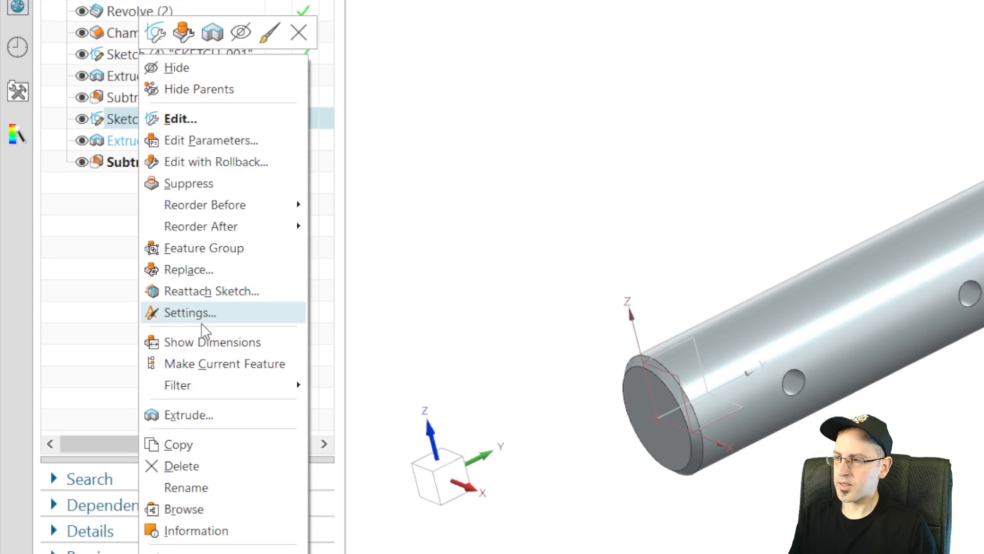
{"action": "left_click", "coordinate": [208, 363]}
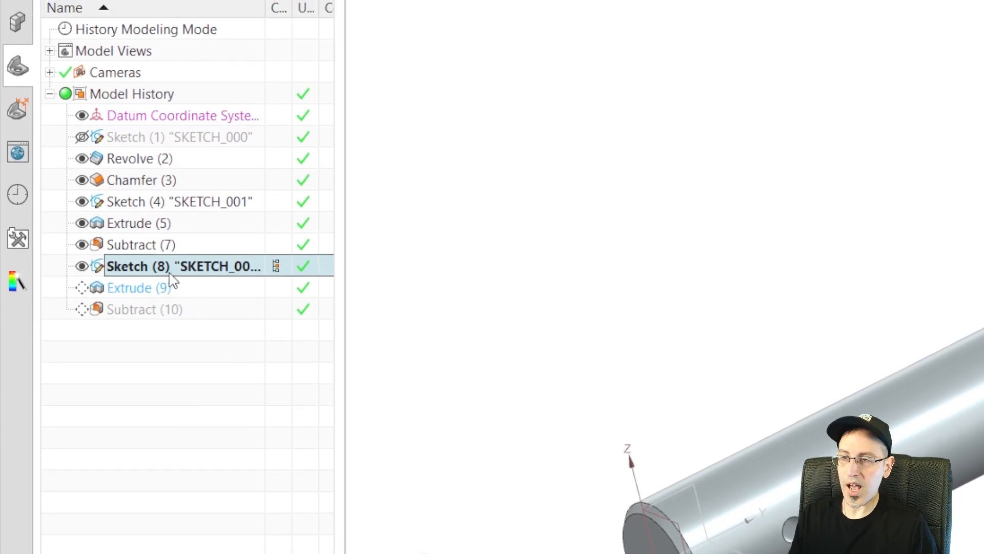
{"action": "double_click", "coordinate": [168, 277]}
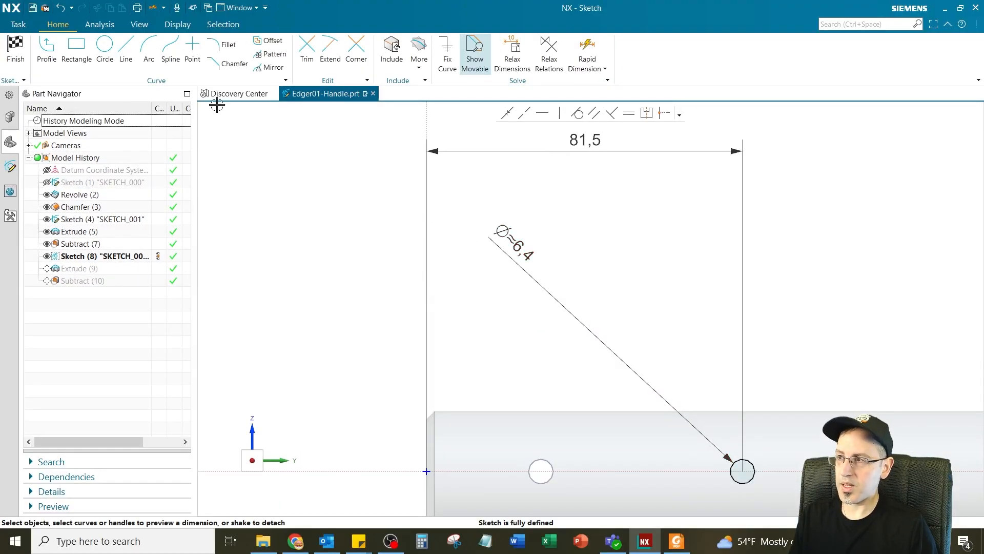
{"action": "left_click", "coordinate": [17, 54]}
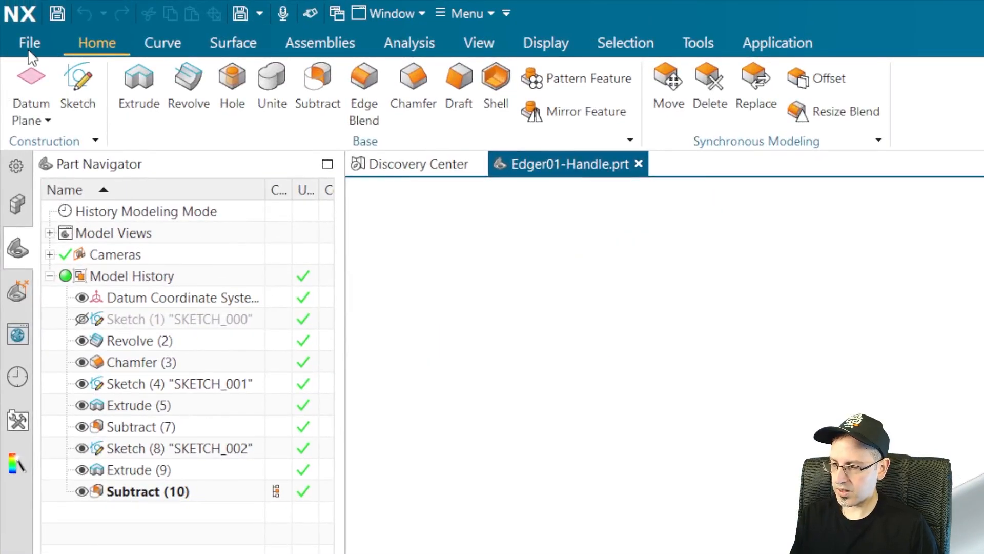
{"action": "left_click", "coordinate": [30, 49]}
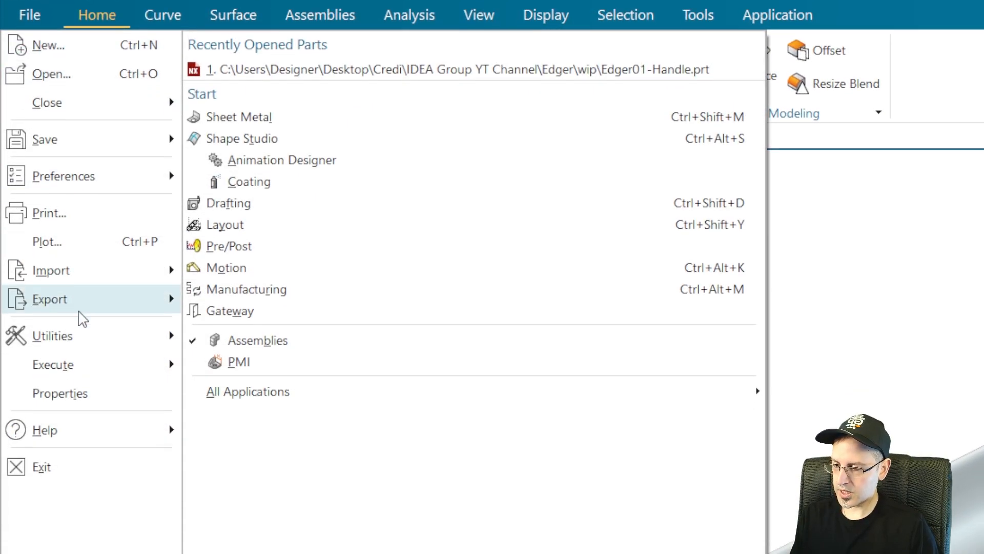
{"action": "mouse_move", "coordinate": [76, 331]}
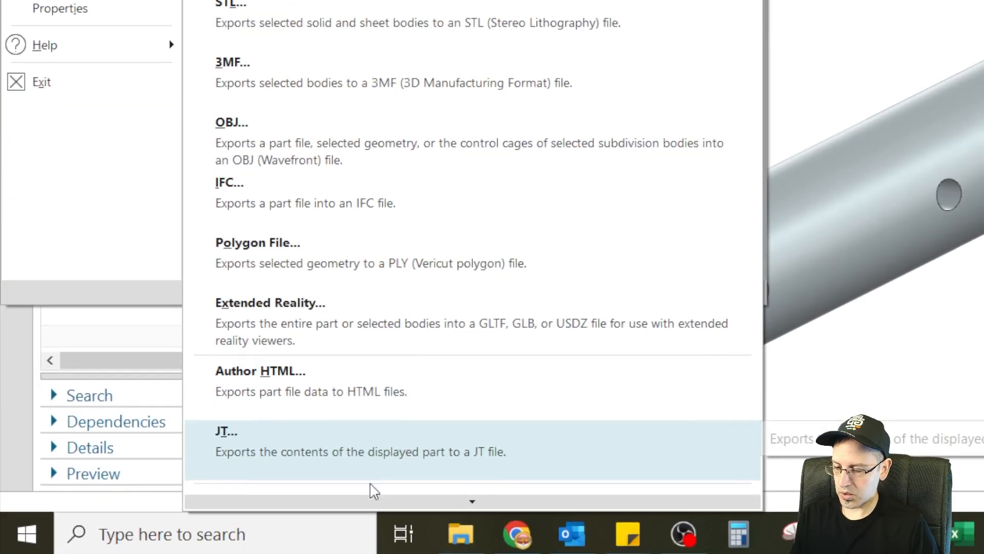
{"action": "mouse_move", "coordinate": [374, 499]}
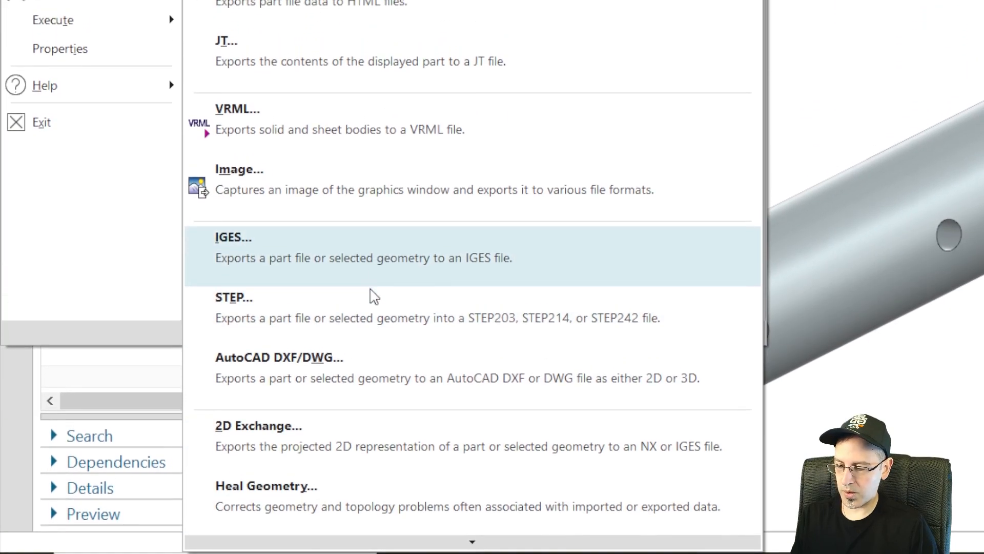
{"action": "middle_click_drag", "start_coordinate": [432, 237], "coordinate": [429, 227]}
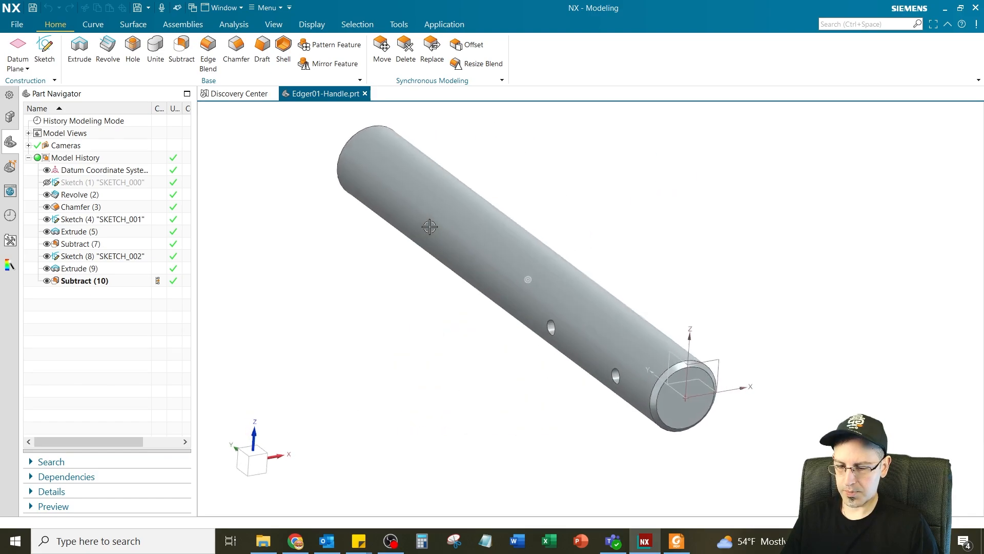